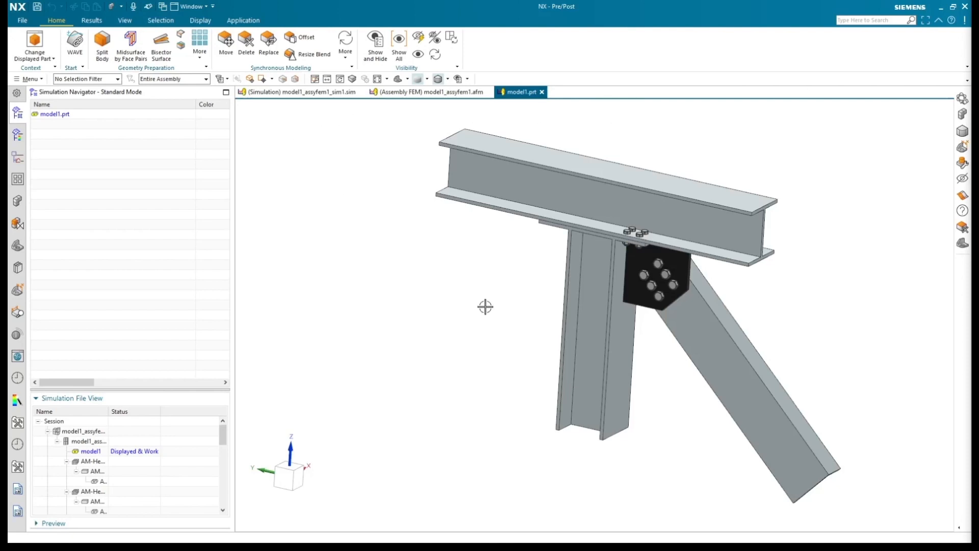
# Step: Examine the connector tab, cross support and hex bolt stack in the structural assembly by highlighting their components
pyautogui.click(18, 200)
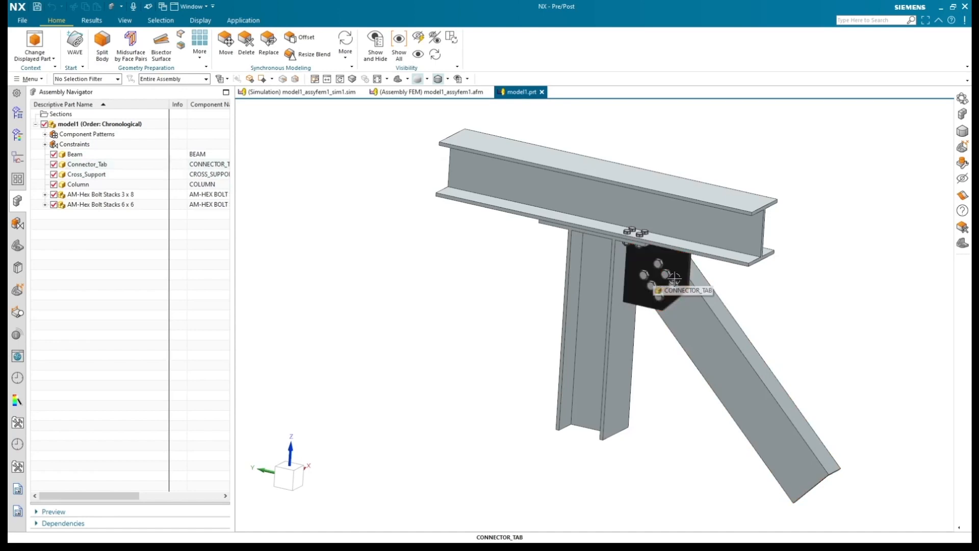
pyautogui.click(646, 279)
pyautogui.click(686, 306)
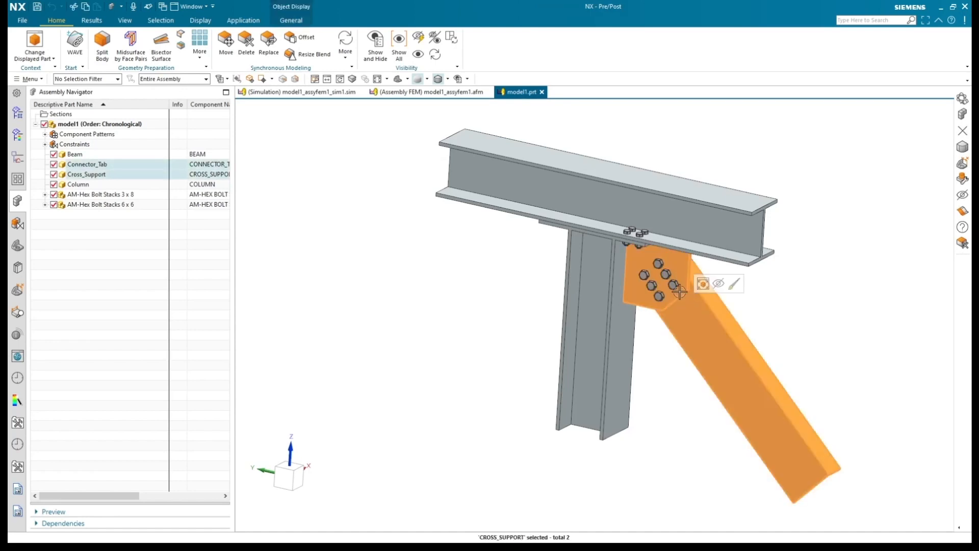
pyautogui.click(673, 285)
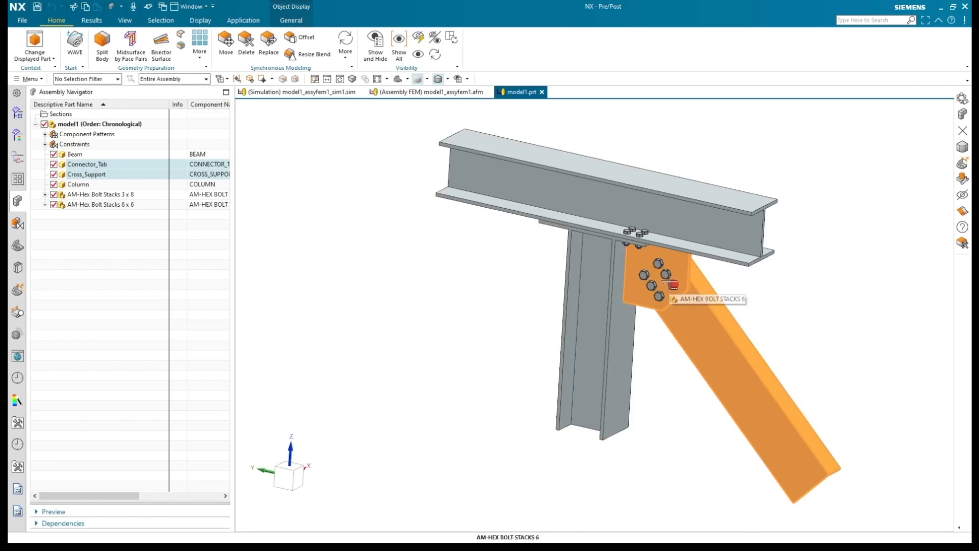
pyautogui.press('Escape')
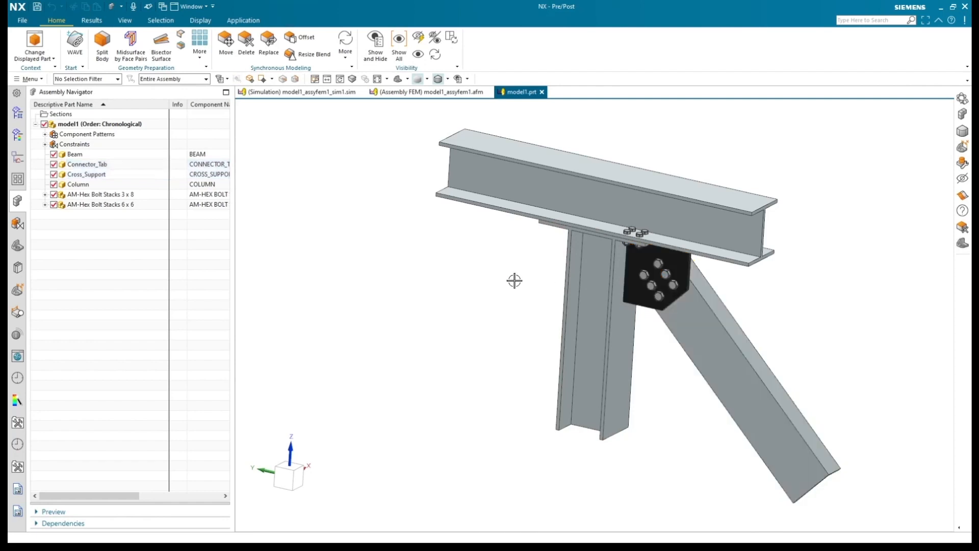
# Step: Examine the assembly FEM model1_assyfem1.afm by highlighting the bolt stack, connector tab and cross support meshes and viewing the joint from below
pyautogui.click(402, 93)
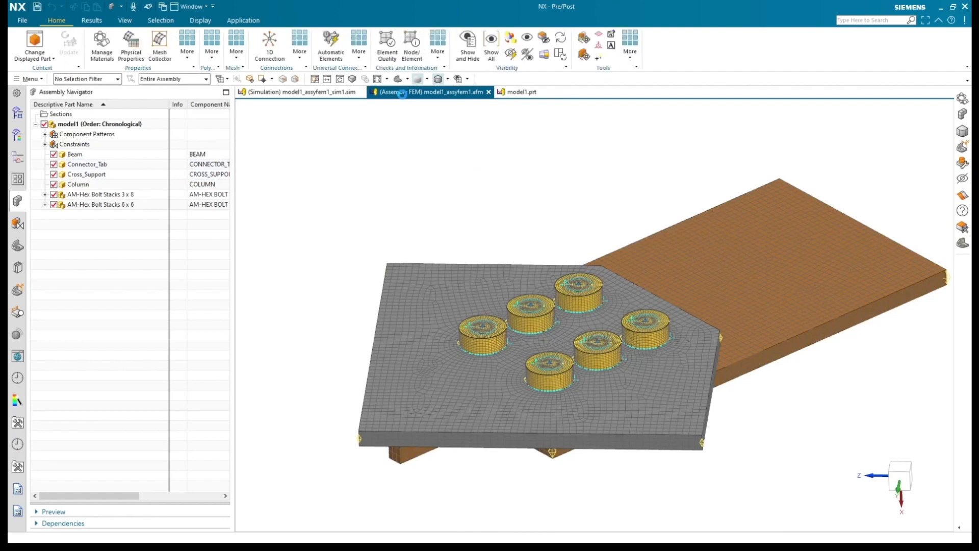
pyautogui.click(16, 113)
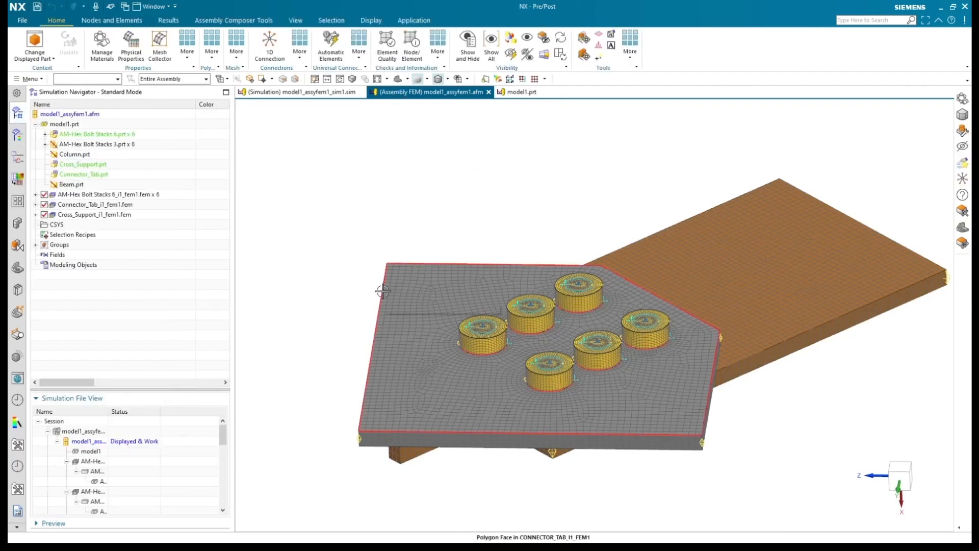
pyautogui.click(89, 135)
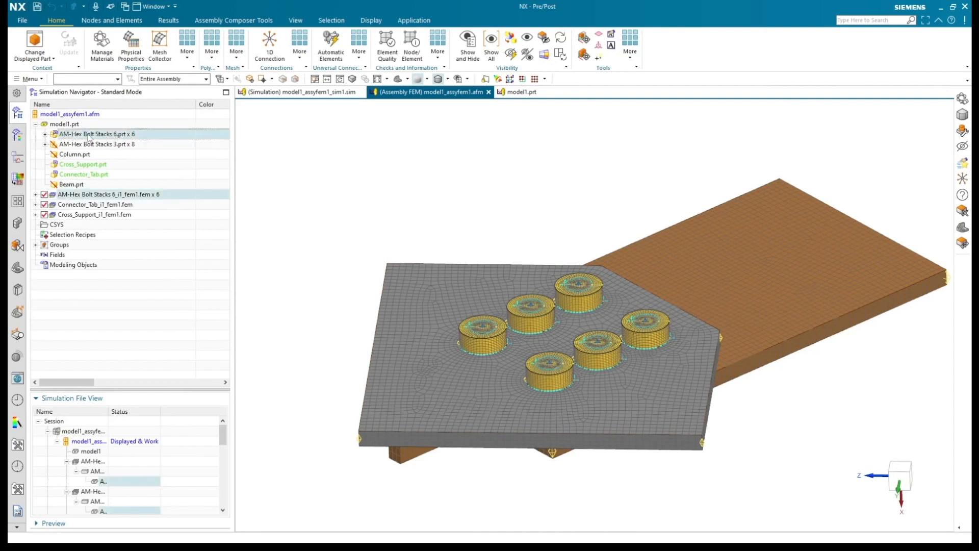
pyautogui.click(82, 195)
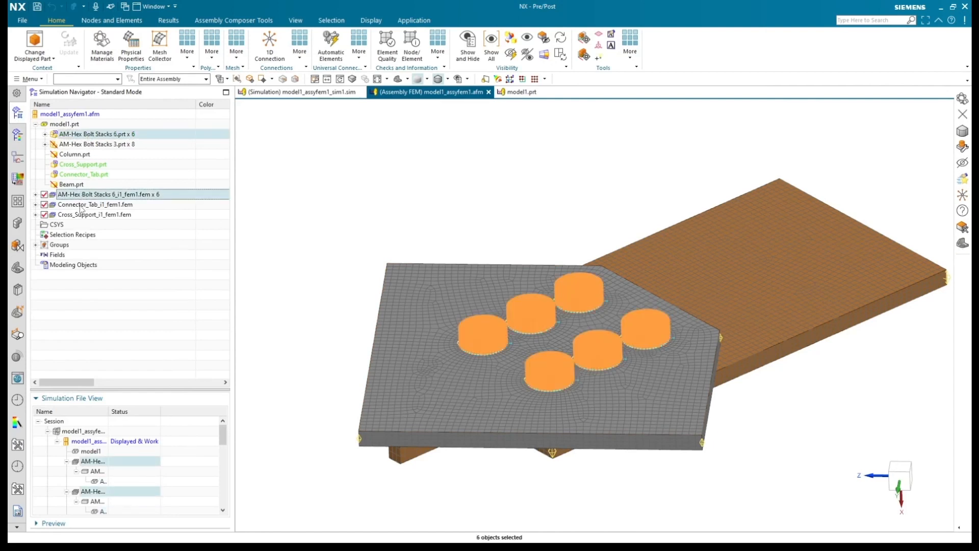
pyautogui.click(84, 206)
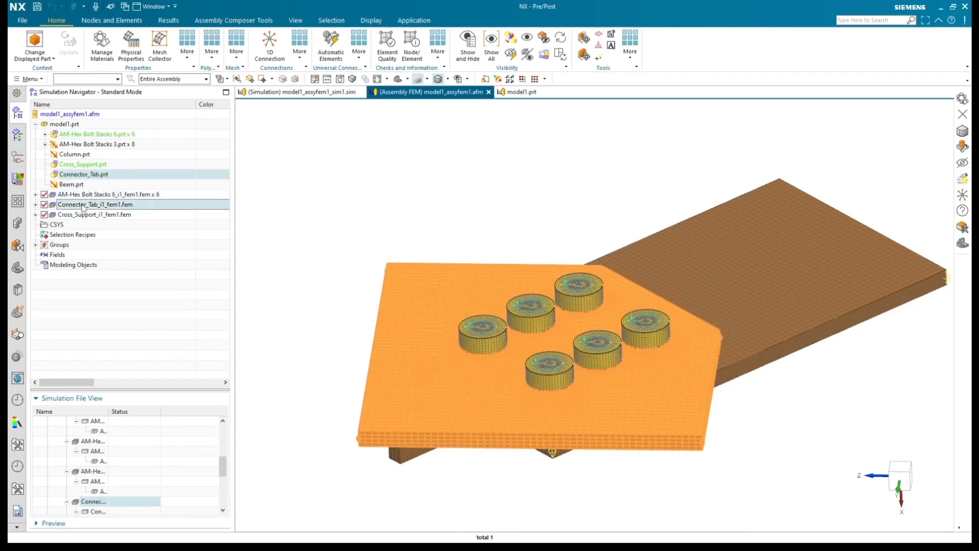
pyautogui.click(81, 215)
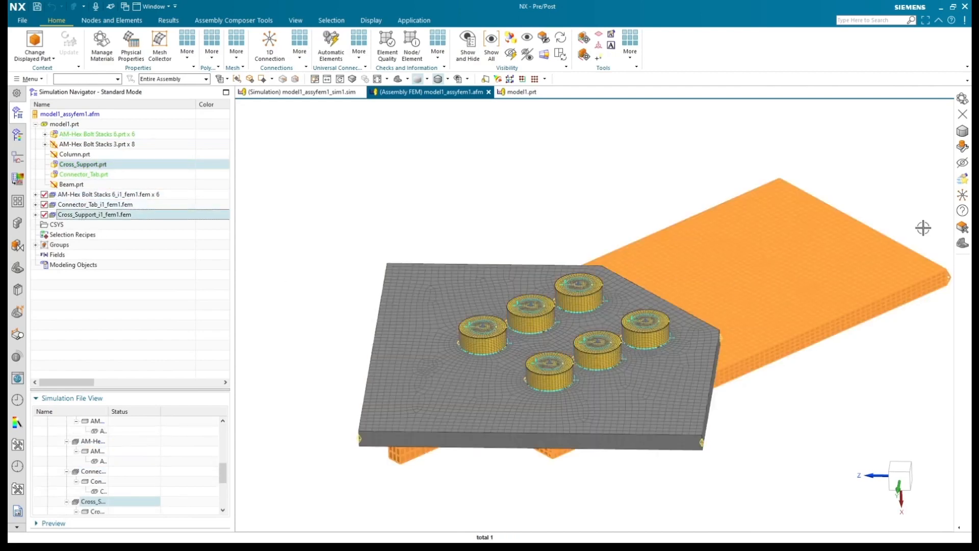
pyautogui.press('Escape')
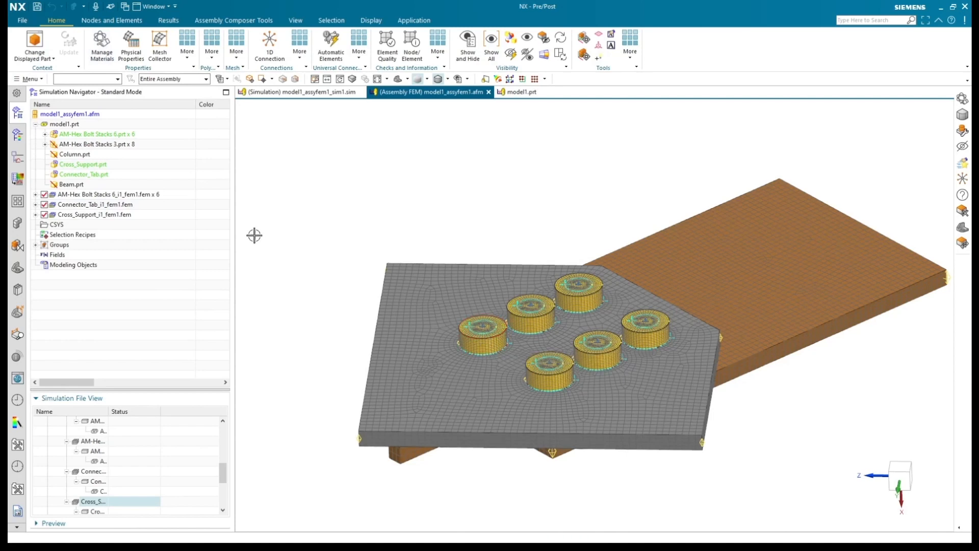
pyautogui.moveTo(317, 315); pyautogui.dragTo(312, 271, button='middle')
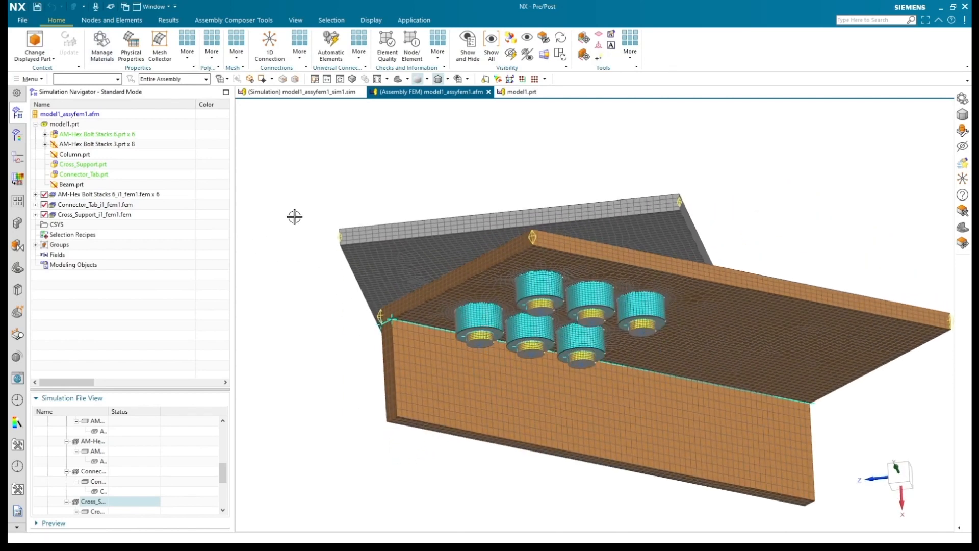
pyautogui.moveTo(295, 211); pyautogui.dragTo(295, 254, button='middle')
# Step: Review the local materials by highlighting the meshes that use each Steel entry: cross support, connector tab and bolt stacks
pyautogui.click(101, 47)
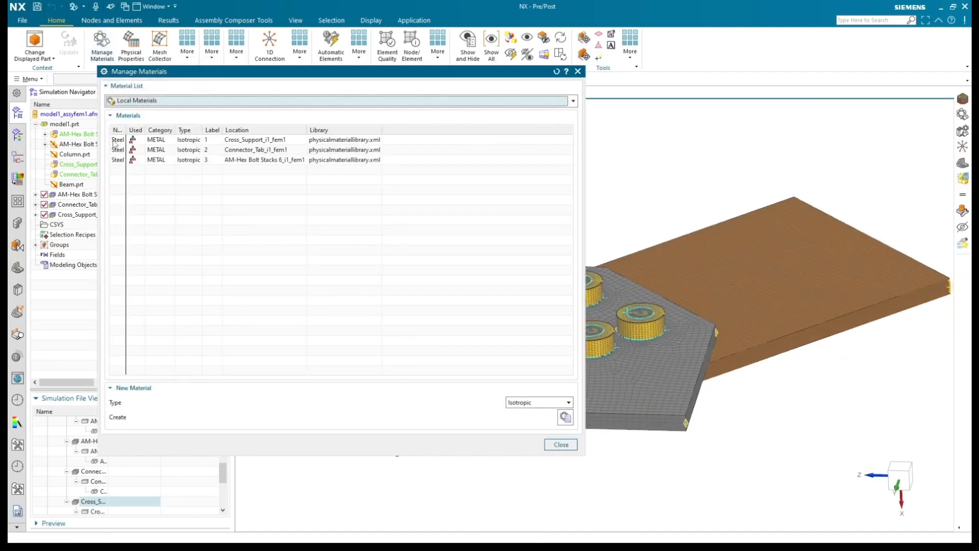
pyautogui.moveTo(402, 74); pyautogui.dragTo(346, 93)
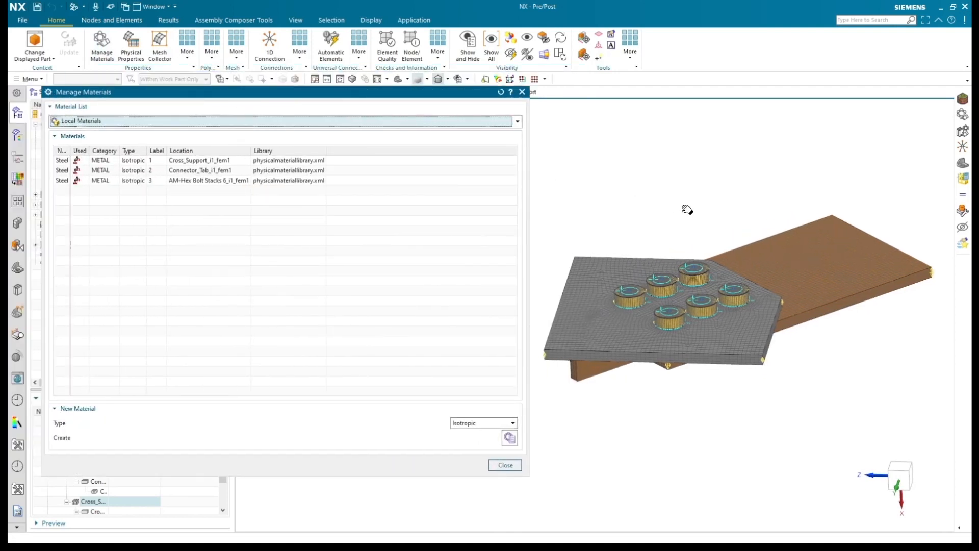
pyautogui.click(189, 161)
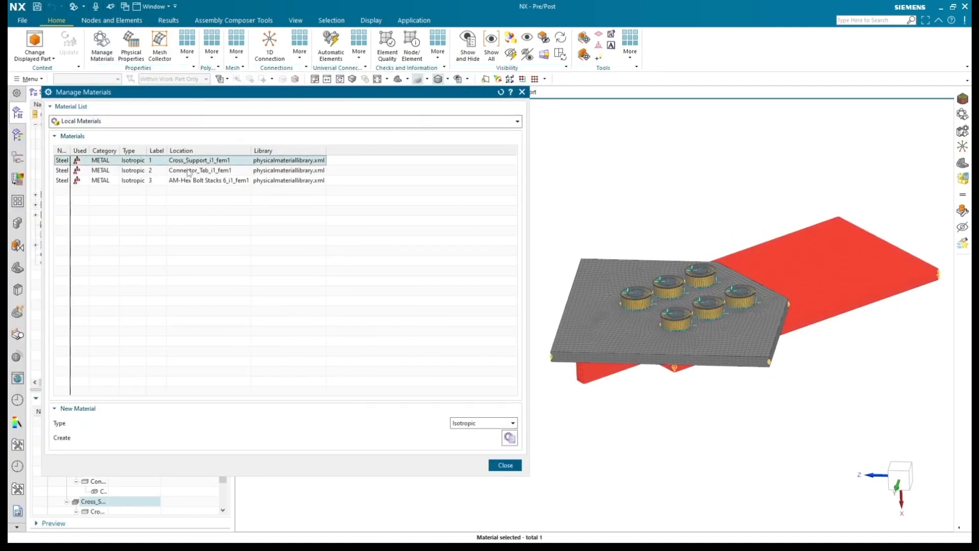
pyautogui.click(189, 171)
pyautogui.click(188, 181)
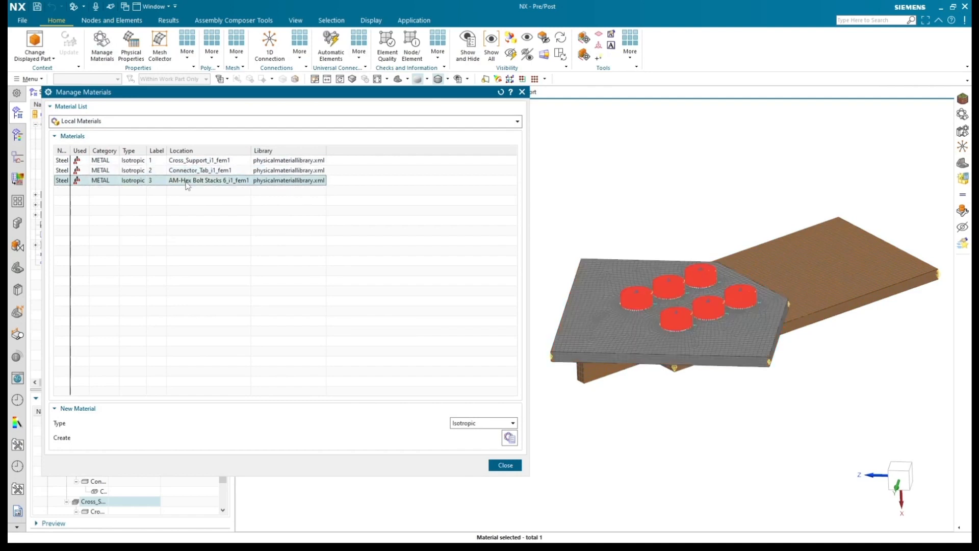
pyautogui.click(522, 93)
pyautogui.scroll(3, 942, 271)
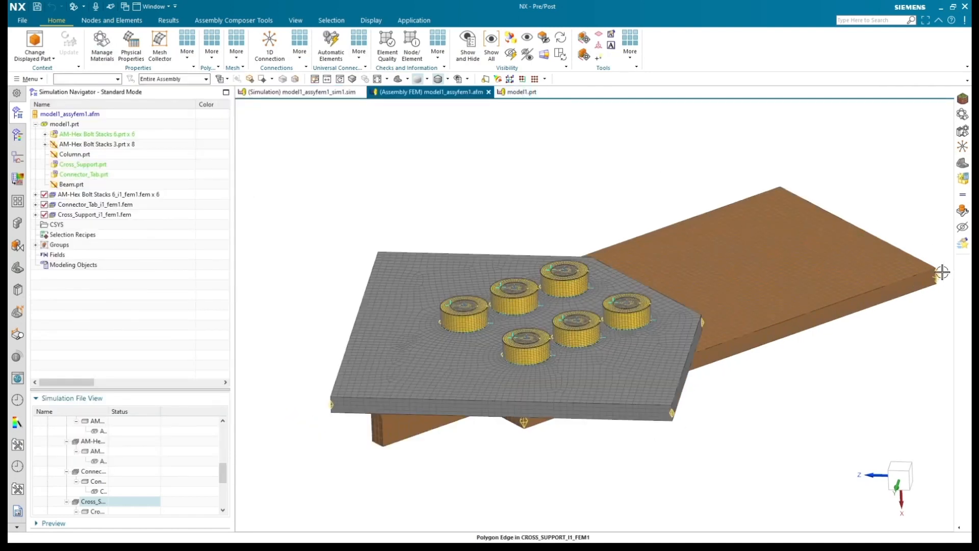
# Step: Open the simulation model1_assyfem1_sim1.sim and inspect where the Fixed(1) and Fixed(2) constraints are applied
pyautogui.click(325, 93)
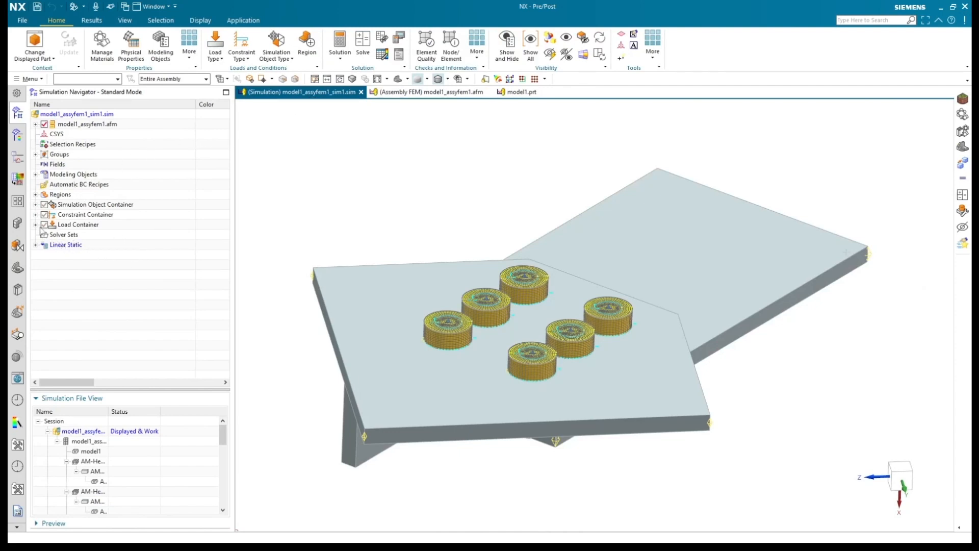
pyautogui.click(36, 215)
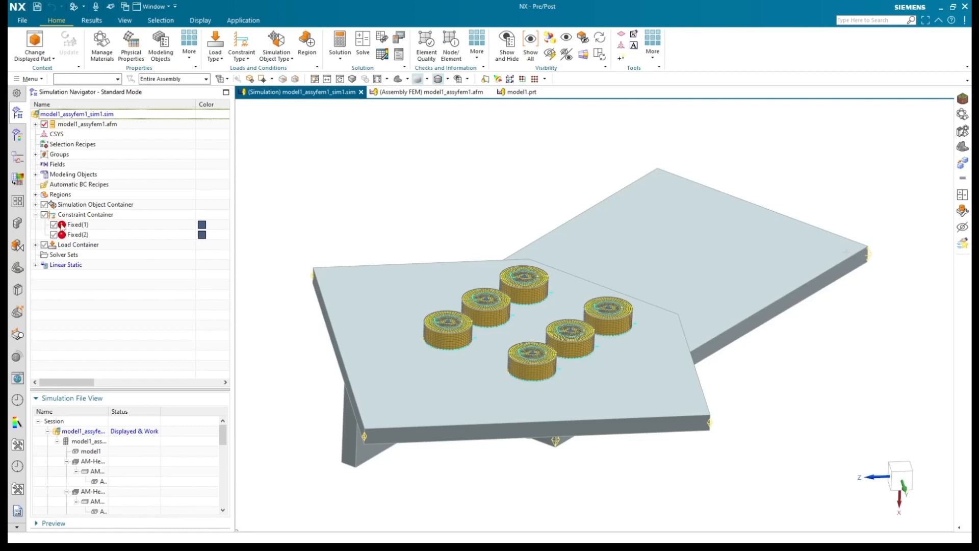
pyautogui.click(78, 226)
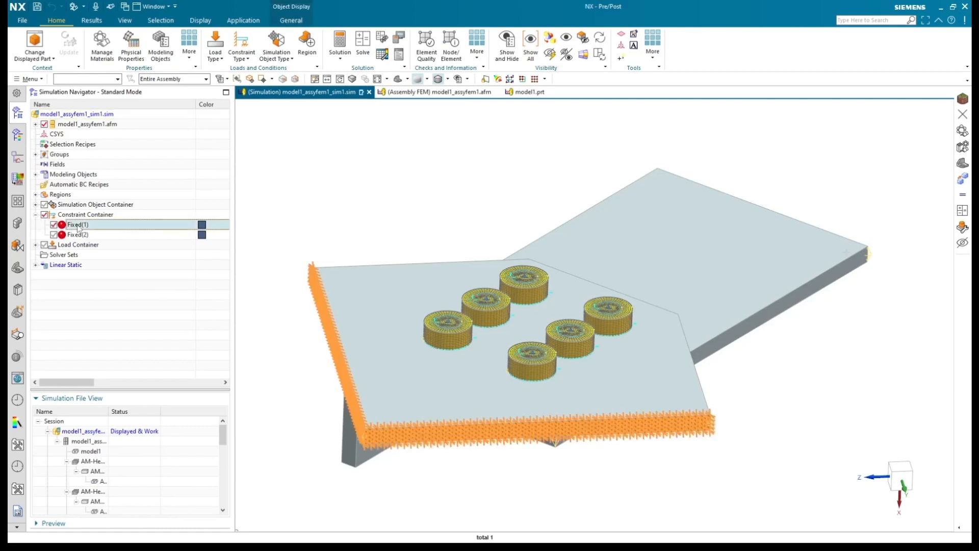
pyautogui.click(72, 235)
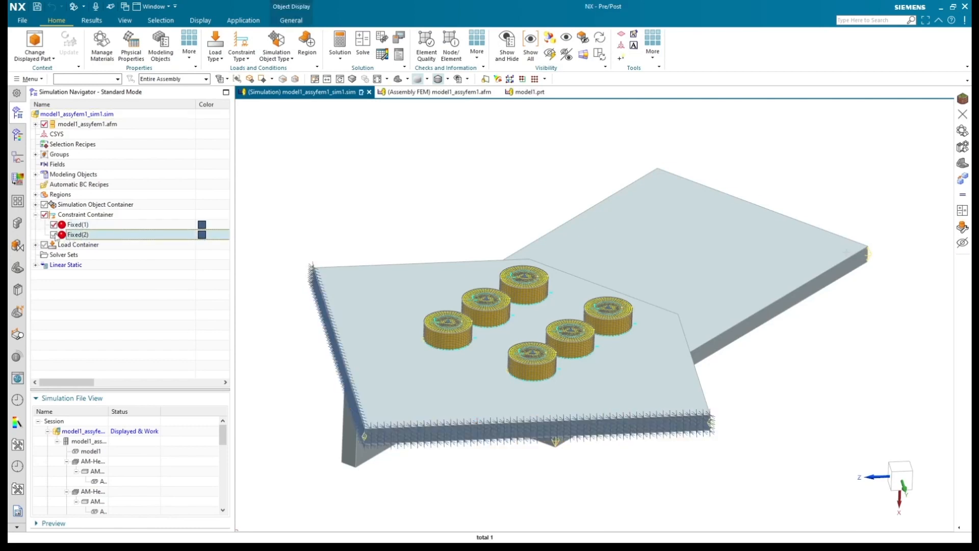
pyautogui.moveTo(468, 223)
pyautogui.mouseDown(button='middle')
pyautogui.moveTo(403, 221)
pyautogui.moveTo(470, 219)
pyautogui.moveTo(453, 213)
pyautogui.mouseUp(button='middle')
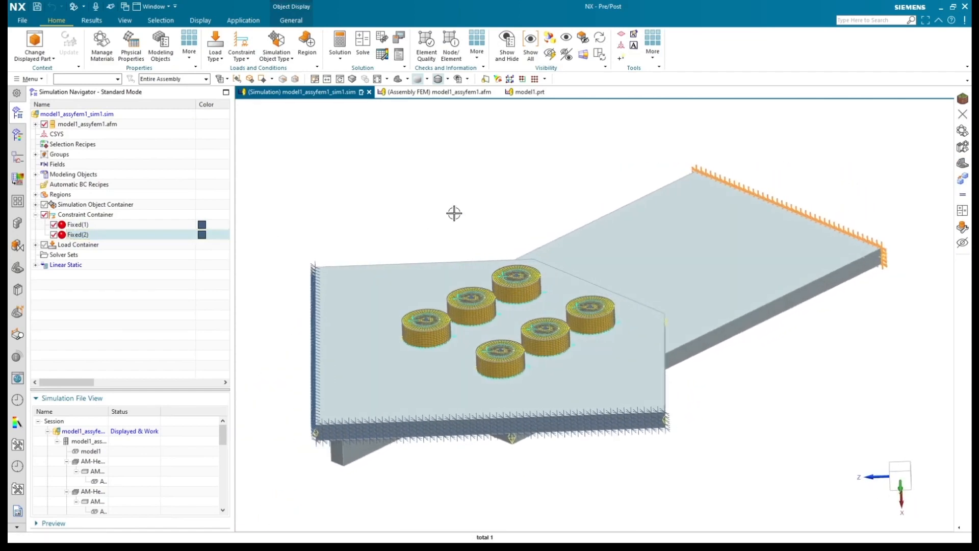
pyautogui.press('Escape')
# Step: List the face contacts in the Simulation Object Container and switch the model display to Studio
pyautogui.click(35, 204)
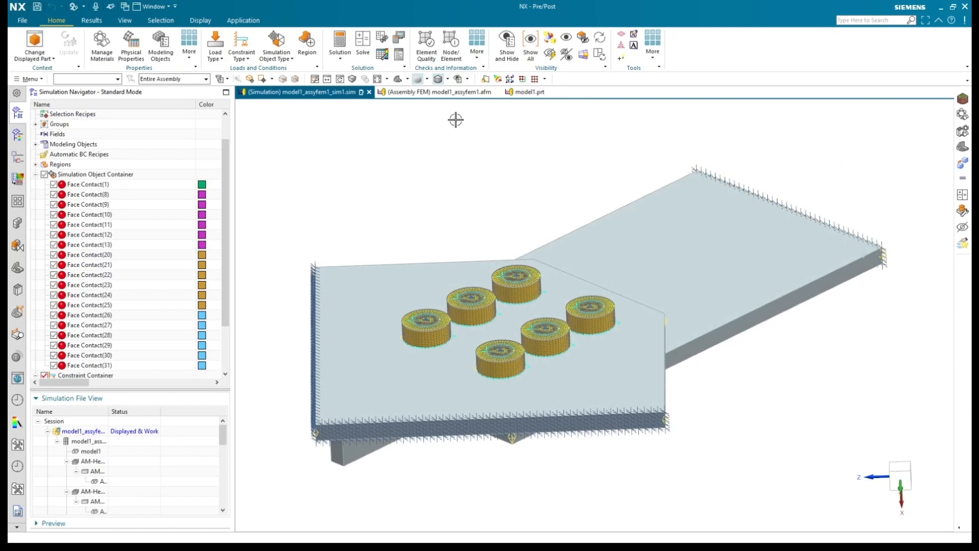
pyautogui.click(427, 79)
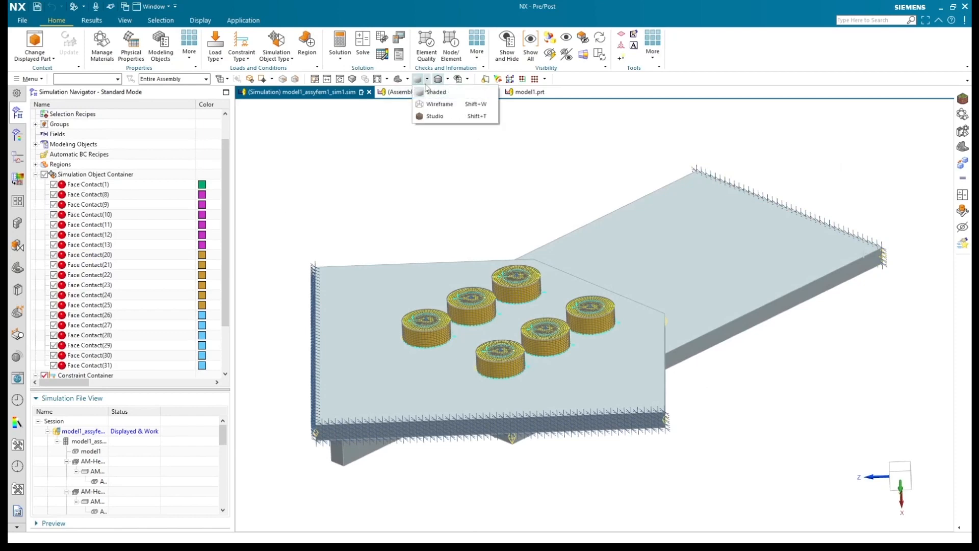
pyautogui.click(433, 116)
pyautogui.click(352, 79)
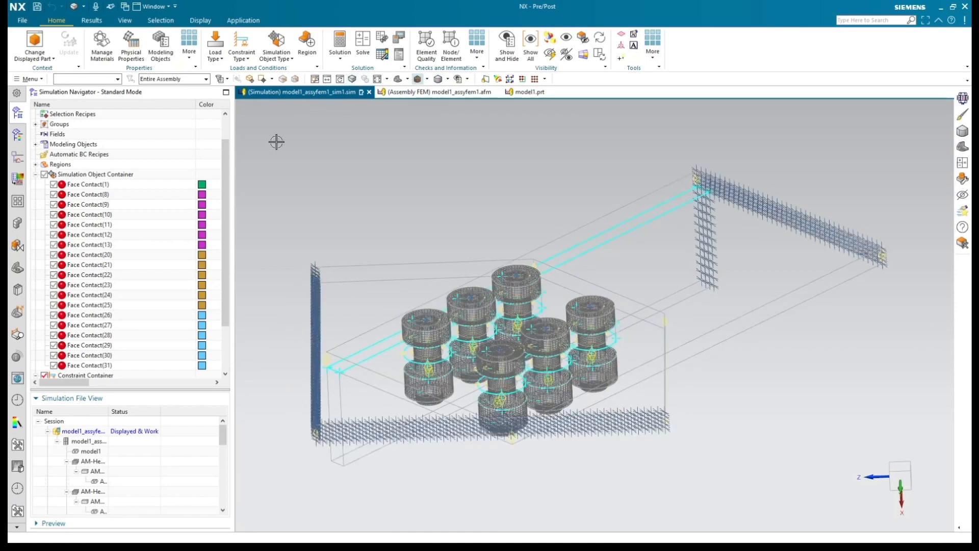
# Step: Inspect Face Contact(1) and the bolt shank contacts, Face Contact(8) through Face Contact(13), by highlighting them in the model
pyautogui.click(96, 185)
pyautogui.click(98, 196)
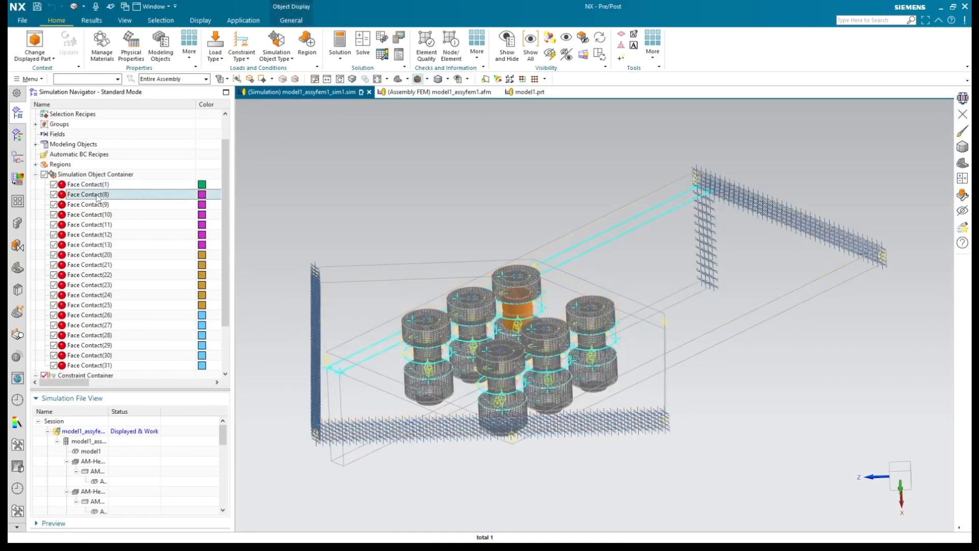
pyautogui.keyDown('shift'); pyautogui.click(103, 235); pyautogui.keyUp('shift')
pyautogui.scroll(5, 435, 396)
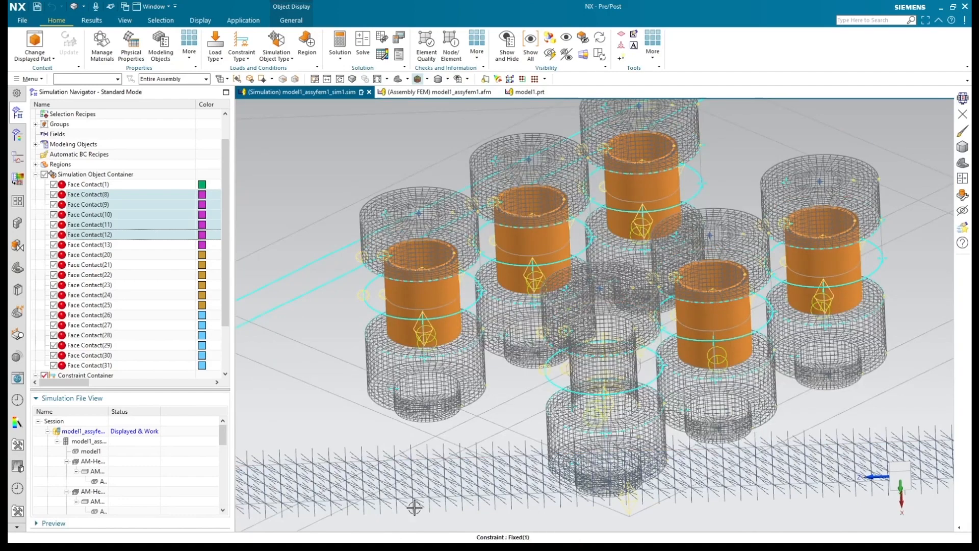
pyautogui.scroll(-4, 513, 411)
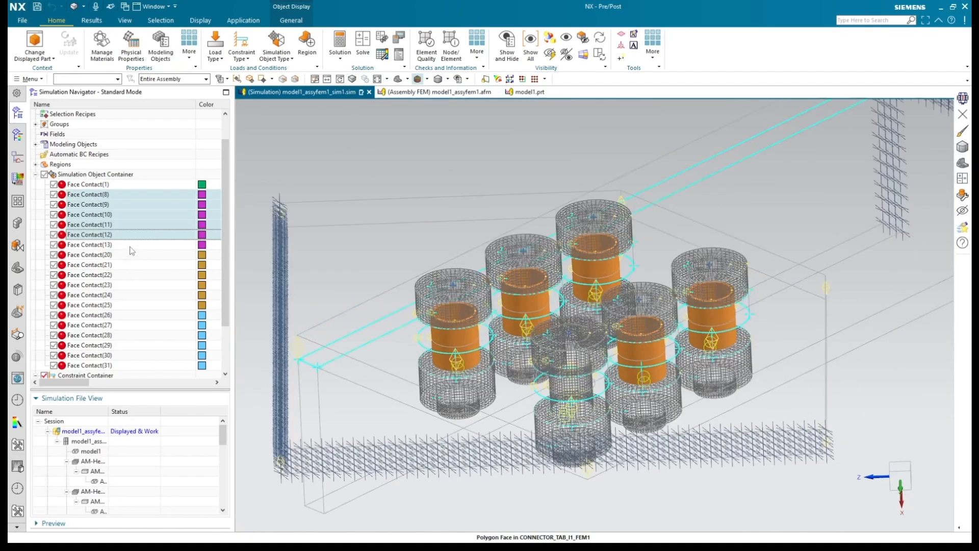
pyautogui.click(131, 245)
pyautogui.scroll(-1, 421, 316)
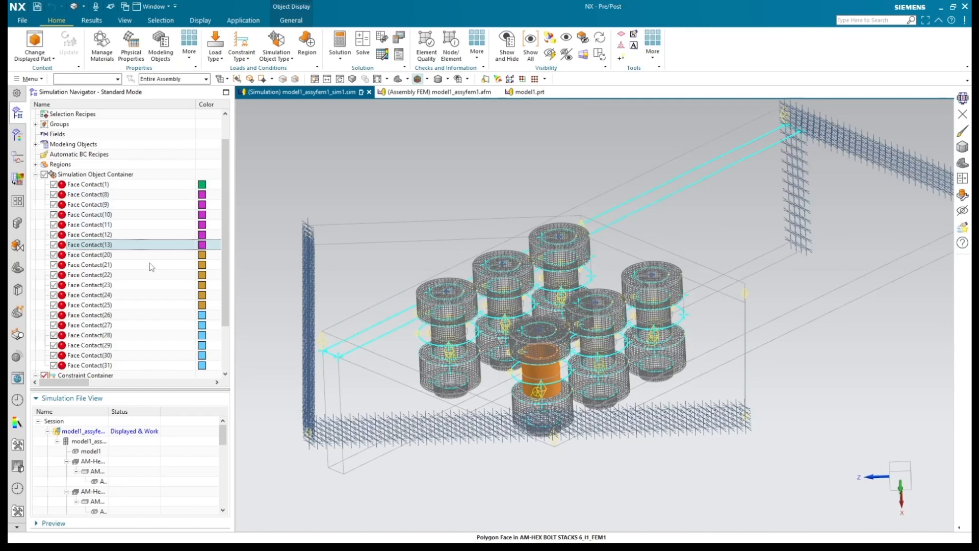
# Step: Highlight Face Contact(20) through Face Contact(25) and inspect them on the cross support from below and above
pyautogui.press('Down')
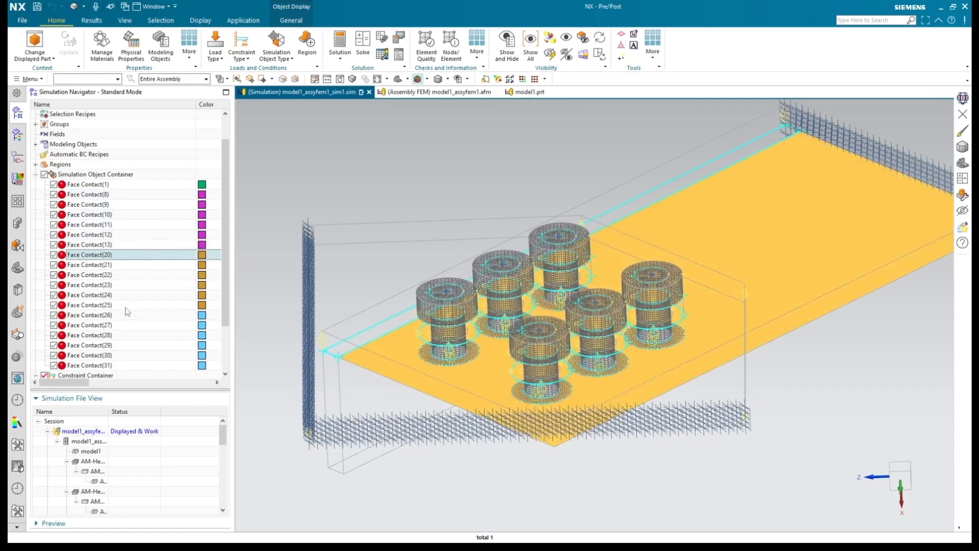
pyautogui.keyDown('shift'); pyautogui.click(126, 305); pyautogui.keyUp('shift')
pyautogui.moveTo(470, 472); pyautogui.dragTo(487, 411, button='middle')
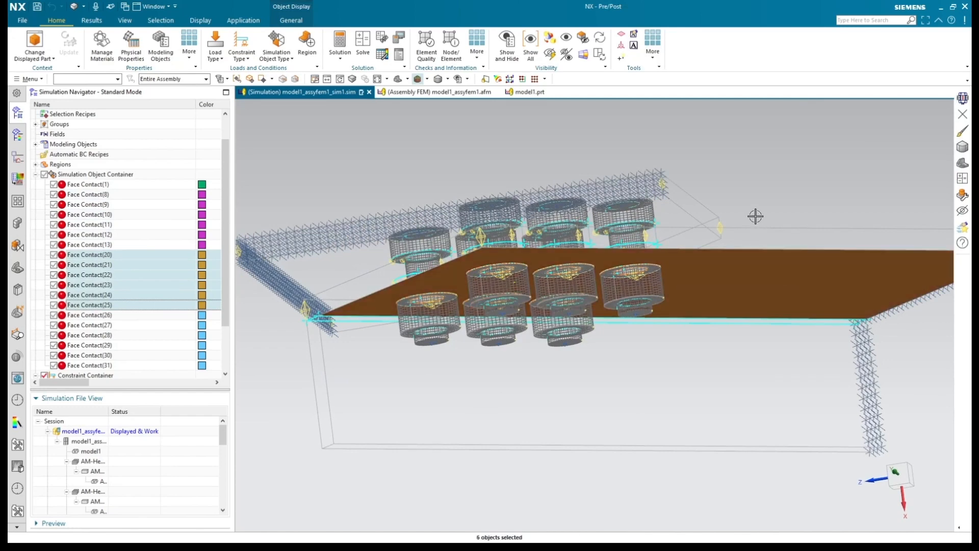
pyautogui.moveTo(757, 199); pyautogui.dragTo(761, 233, button='middle')
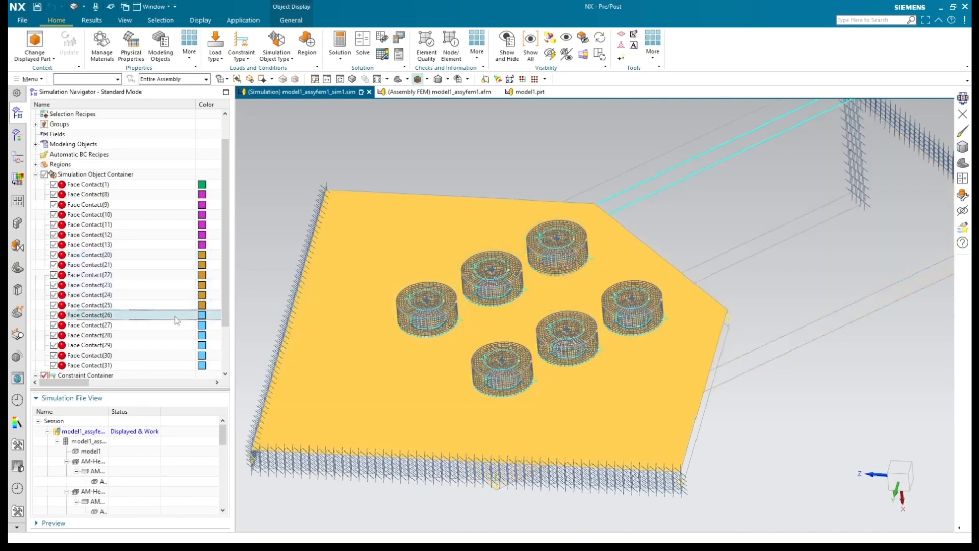
# Step: Highlight Face Contact(26) through Face Contact(31) on the connector tab, and collapse the simulation object list
pyautogui.scroll(-2, 119, 317)
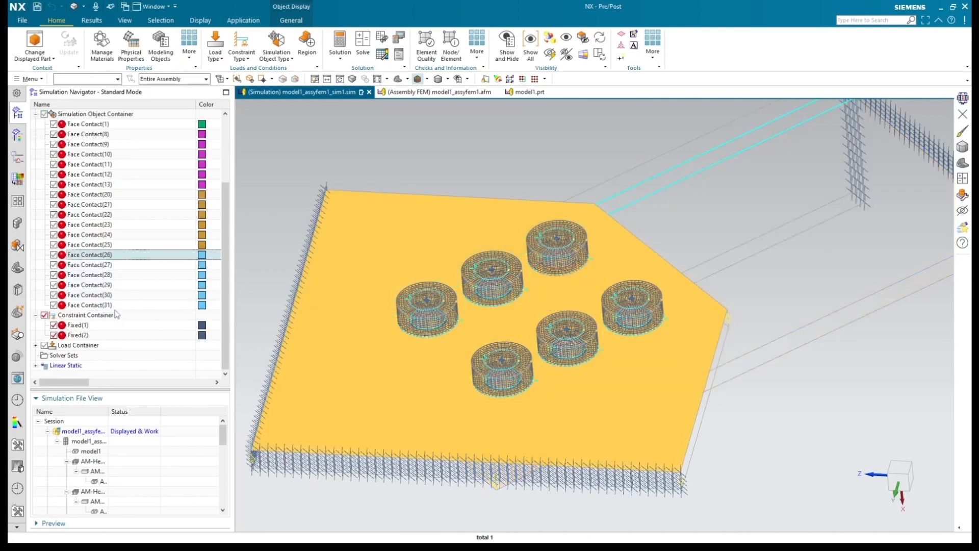
pyautogui.keyDown('shift'); pyautogui.click(117, 307); pyautogui.keyUp('shift')
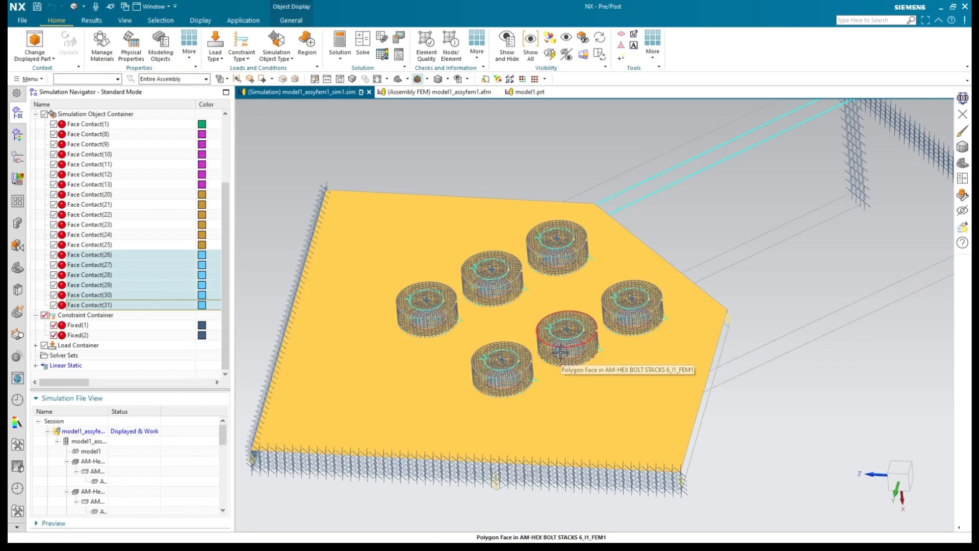
pyautogui.click(36, 114)
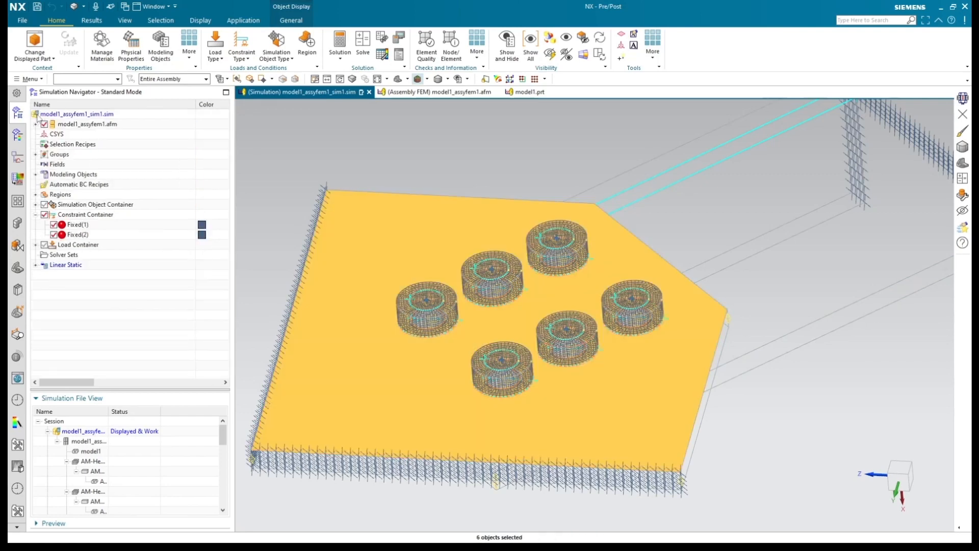
# Step: Switch the model display to Shaded and highlight the gravity load in the Load Container
pyautogui.click(366, 172)
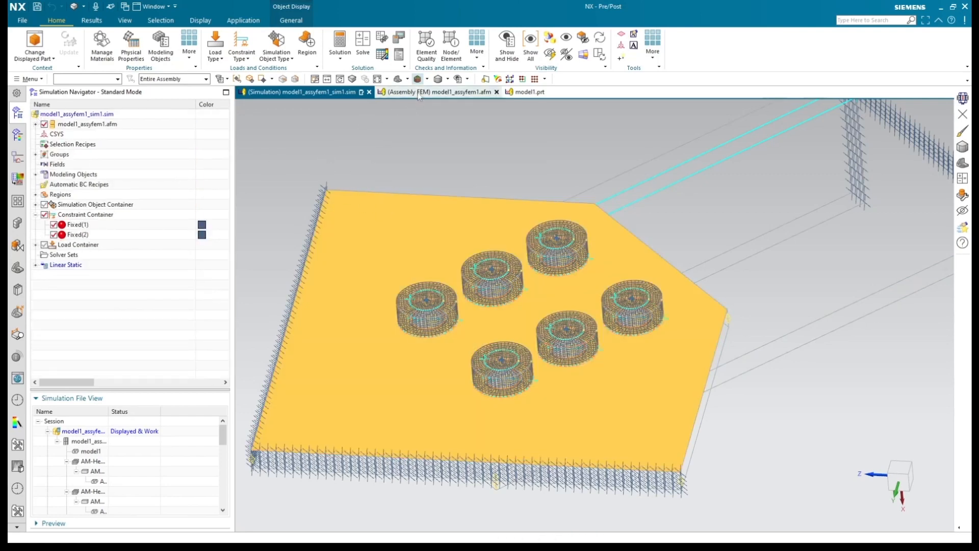
pyautogui.click(427, 79)
pyautogui.click(433, 92)
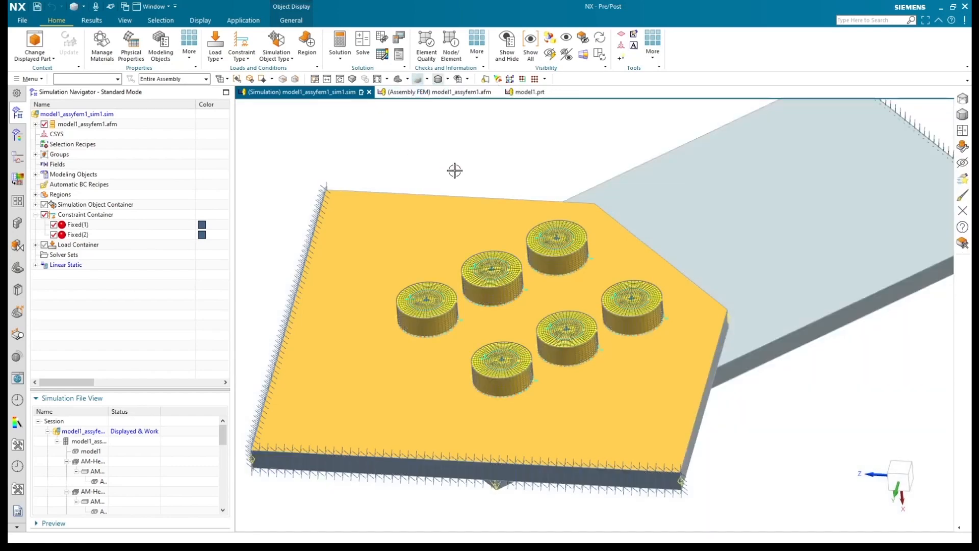
pyautogui.scroll(2, 454, 168)
pyautogui.click(623, 458)
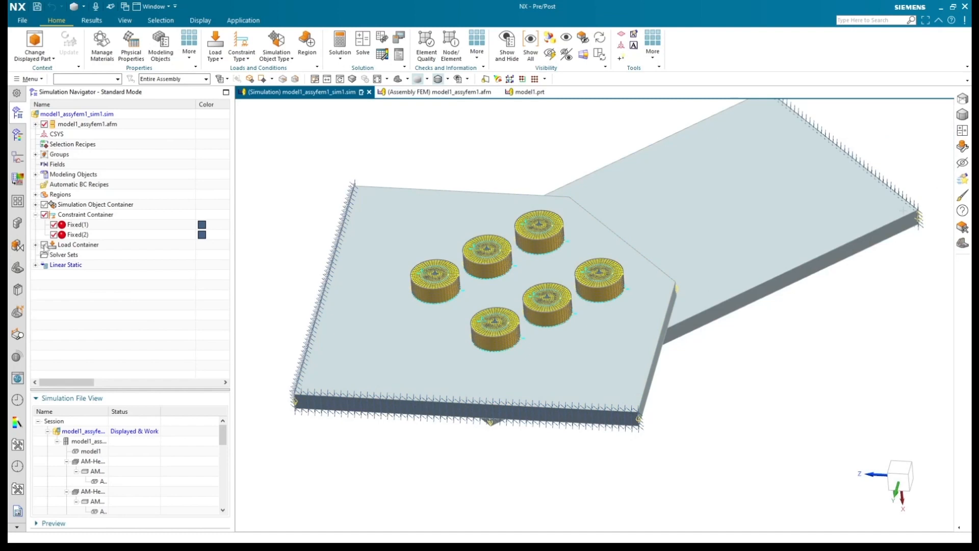
pyautogui.click(35, 245)
pyautogui.click(71, 255)
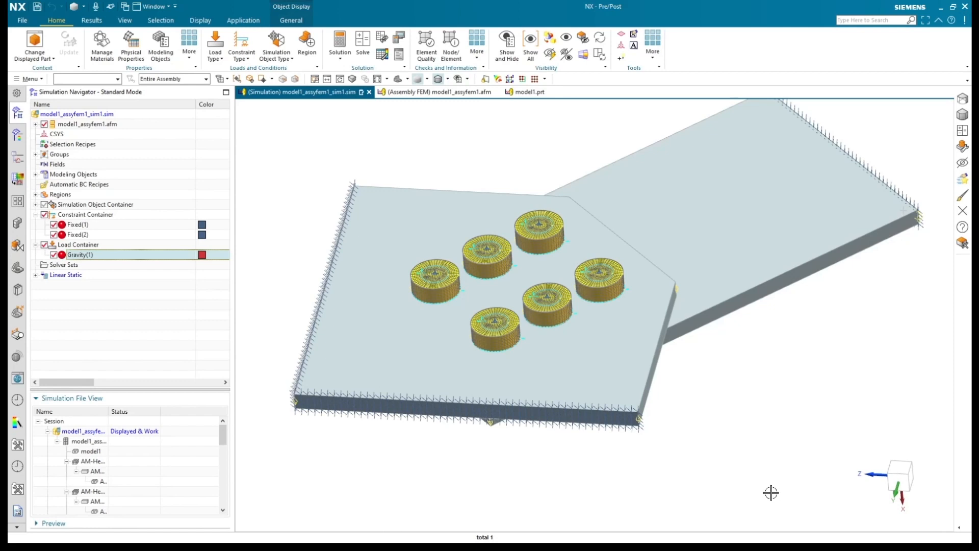
# Step: Start a Bolt Pre-Load of type Force or Displacement on 3D Elements - Cut Plane, with selection limited to nodes
pyautogui.click(216, 51)
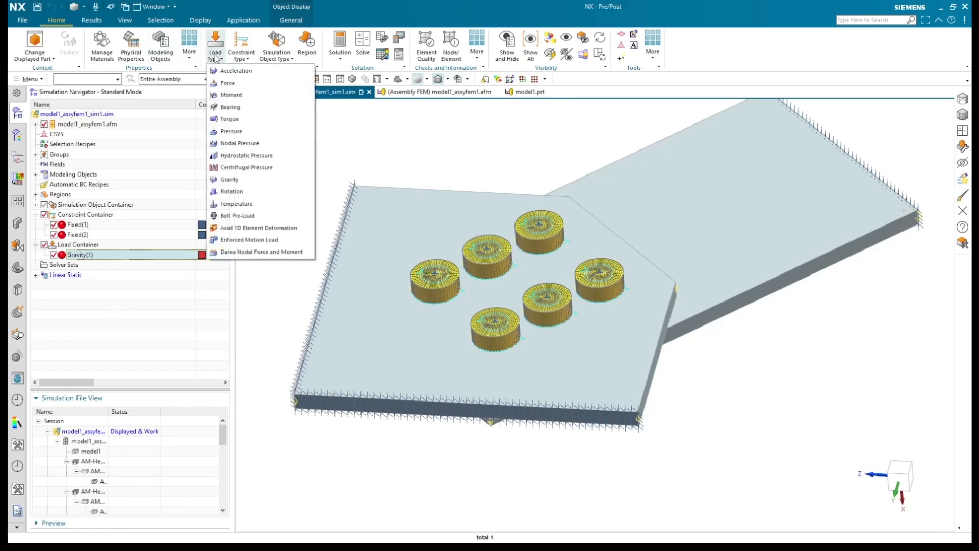
pyautogui.click(238, 215)
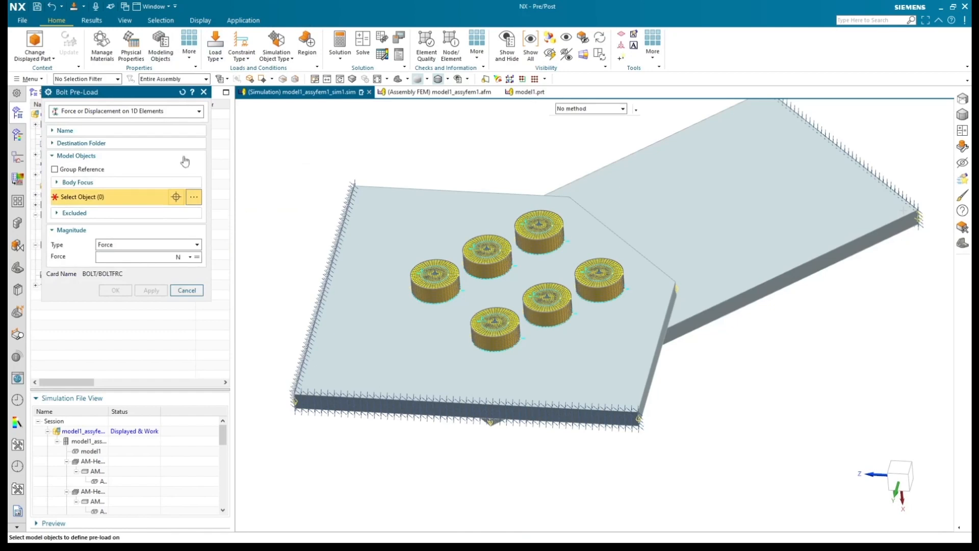
pyautogui.click(128, 113)
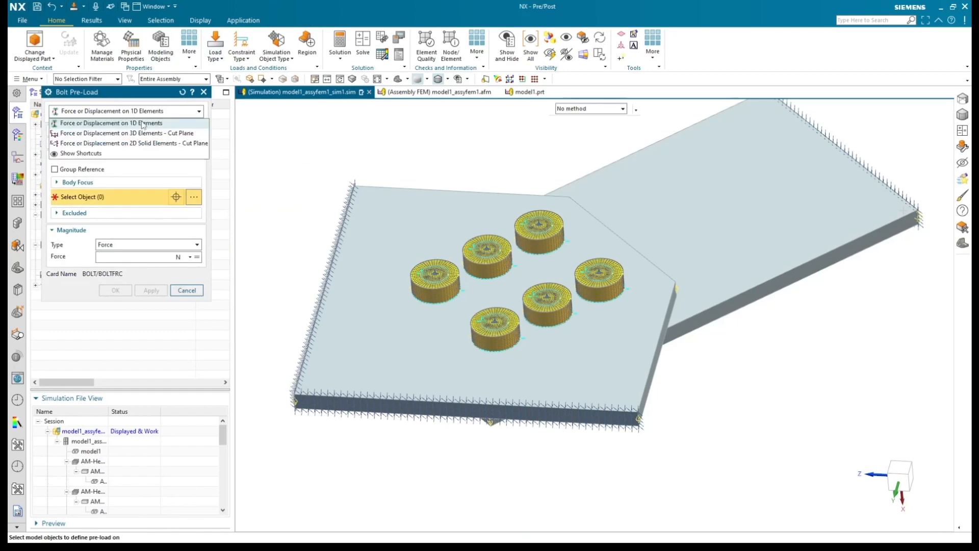
pyautogui.click(137, 133)
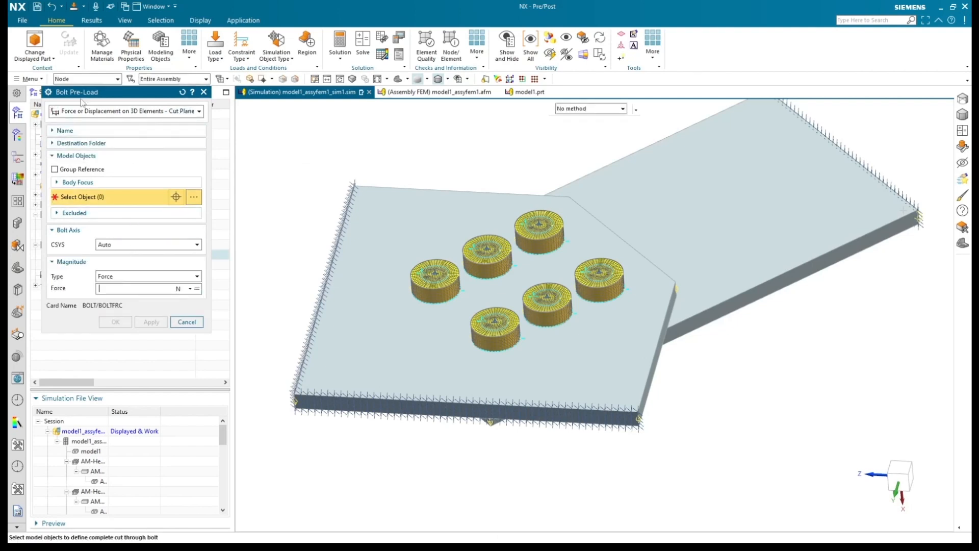
pyautogui.click(80, 81)
pyautogui.click(73, 105)
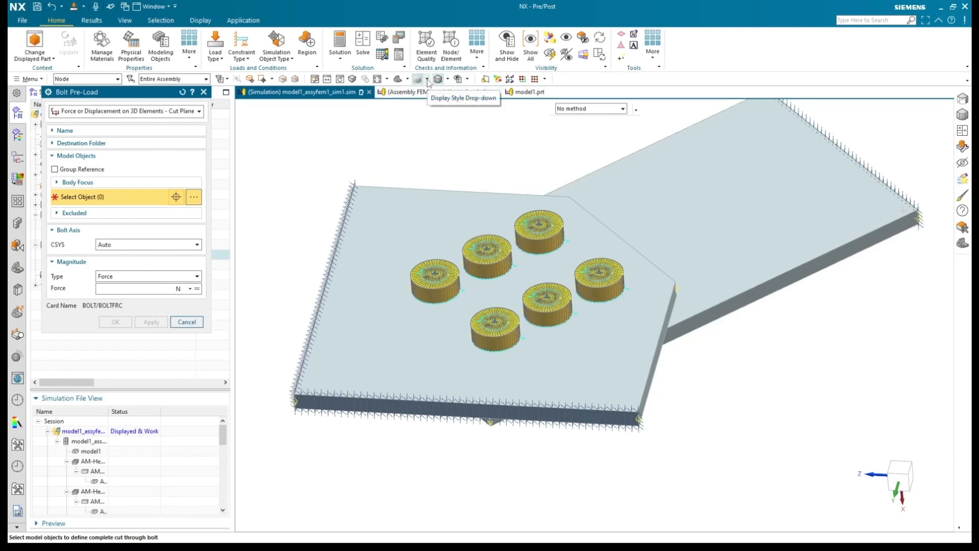
# Step: Display the model in Studio style and select the nodes across the shanks of all six bolts for the pre-load cut
pyautogui.click(428, 79)
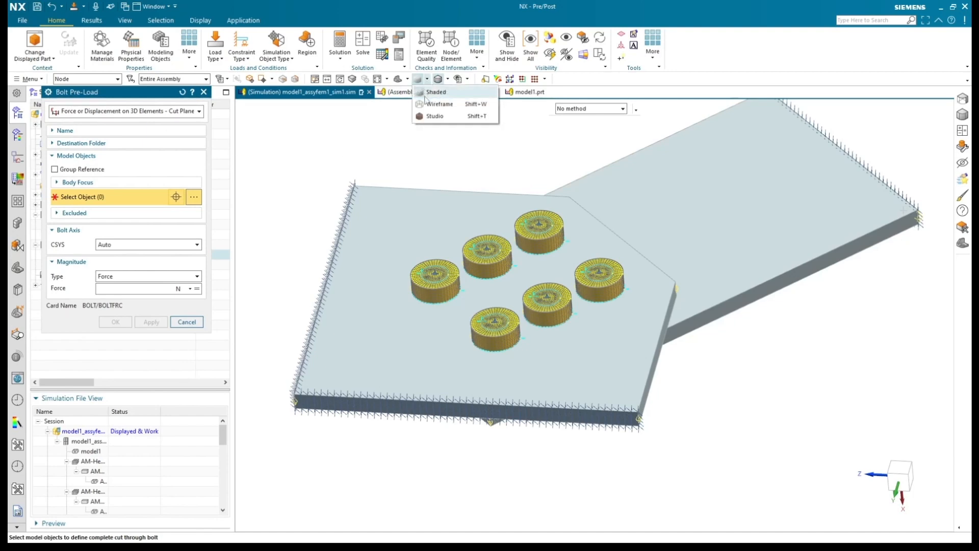
pyautogui.click(428, 118)
pyautogui.click(352, 79)
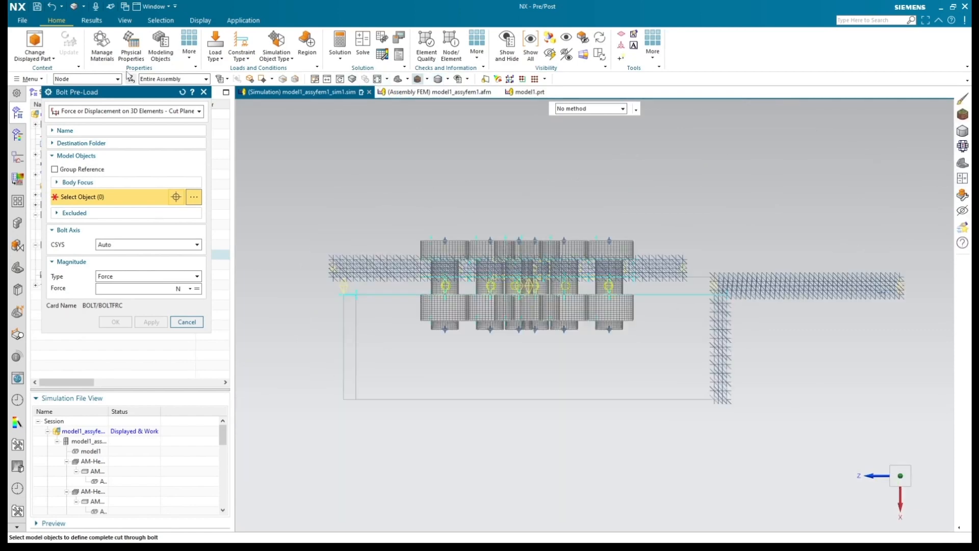
pyautogui.moveTo(127, 92); pyautogui.dragTo(258, 96)
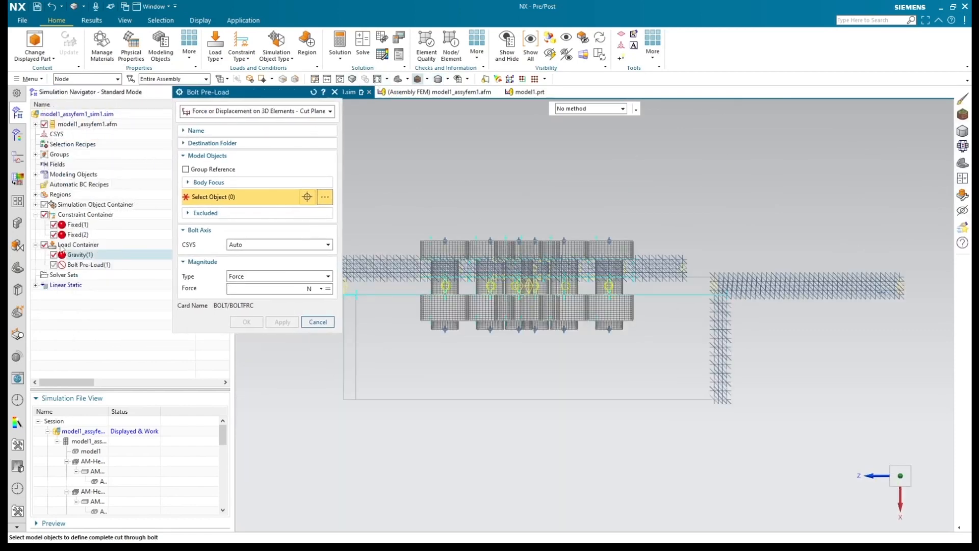
pyautogui.click(55, 255)
pyautogui.scroll(5, 420, 280)
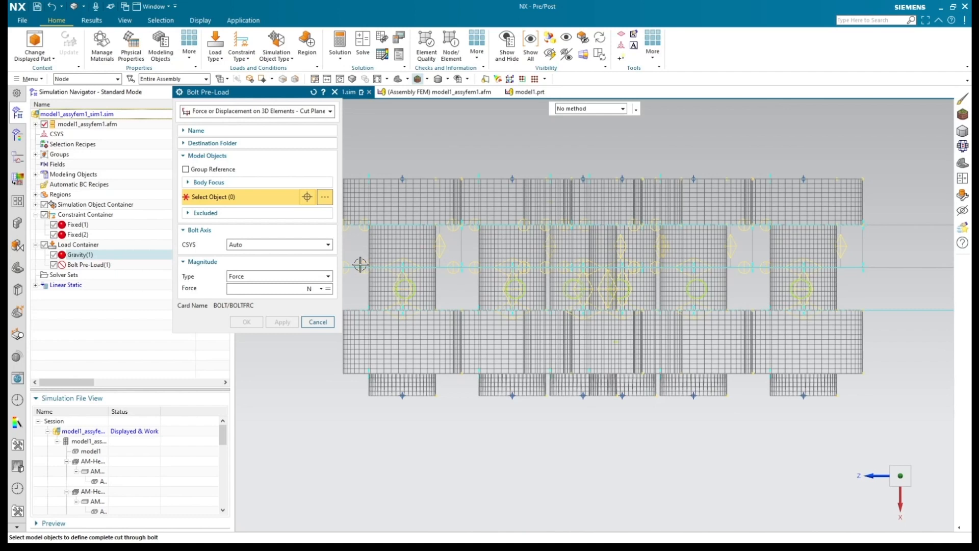
pyautogui.moveTo(359, 265); pyautogui.dragTo(864, 273)
pyautogui.scroll(-3, 809, 293)
pyautogui.moveTo(403, 461)
pyautogui.mouseDown(button='middle')
pyautogui.moveTo(418, 481)
pyautogui.moveTo(401, 478)
pyautogui.mouseUp(button='middle')
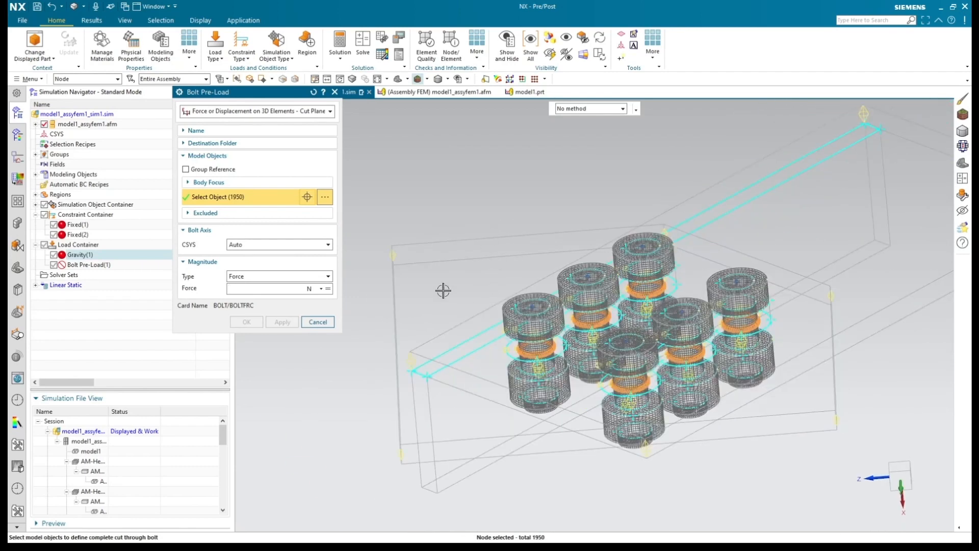
# Step: Set the bolt axis to the global X-Axis and create the pre-load with a force of 10 kN
pyautogui.click(235, 247)
pyautogui.click(240, 263)
pyautogui.click(242, 302)
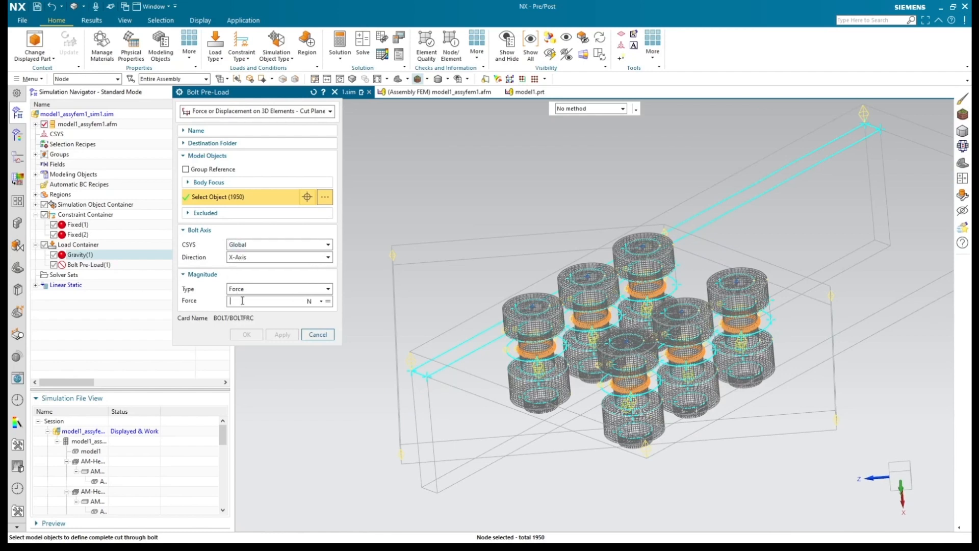
pyautogui.write('10')
pyautogui.click(317, 301)
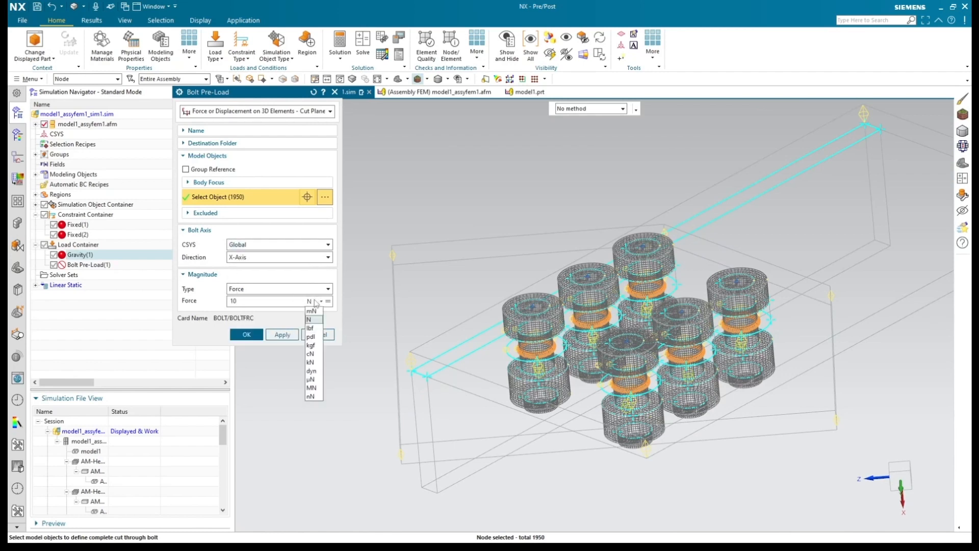
pyautogui.click(310, 362)
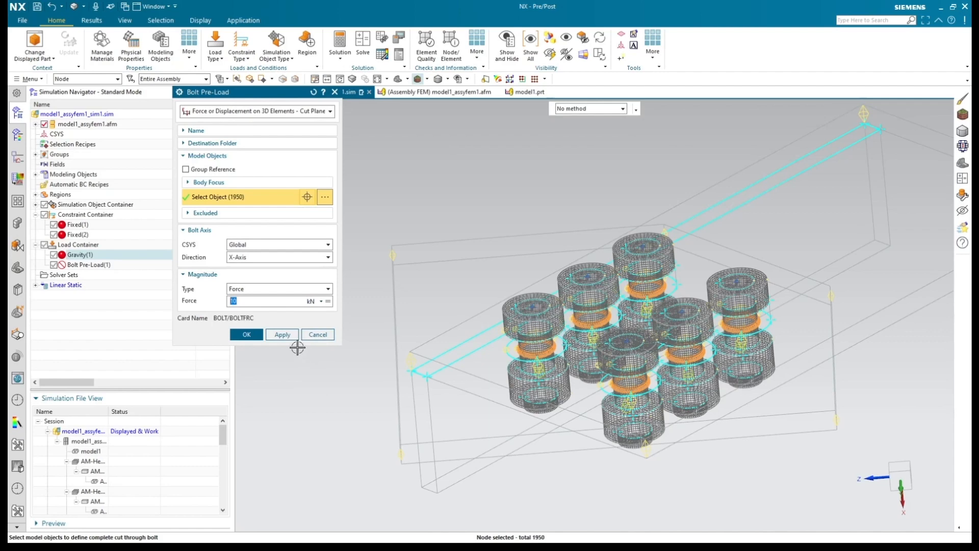
pyautogui.click(257, 336)
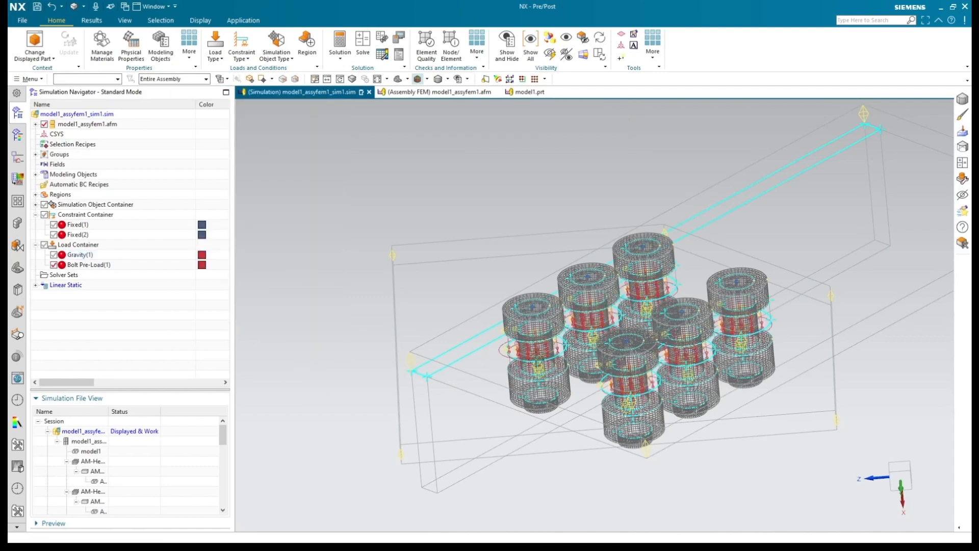
# Step: Inspect the pre-load symbols on the bolt shanks and return the model display to Shaded
pyautogui.scroll(2, 484, 355)
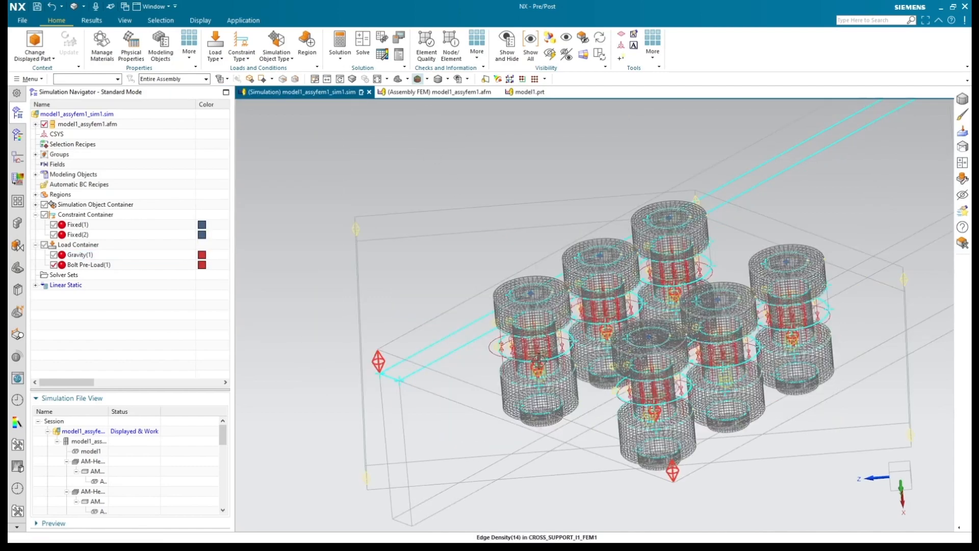
pyautogui.scroll(-1, 509, 347)
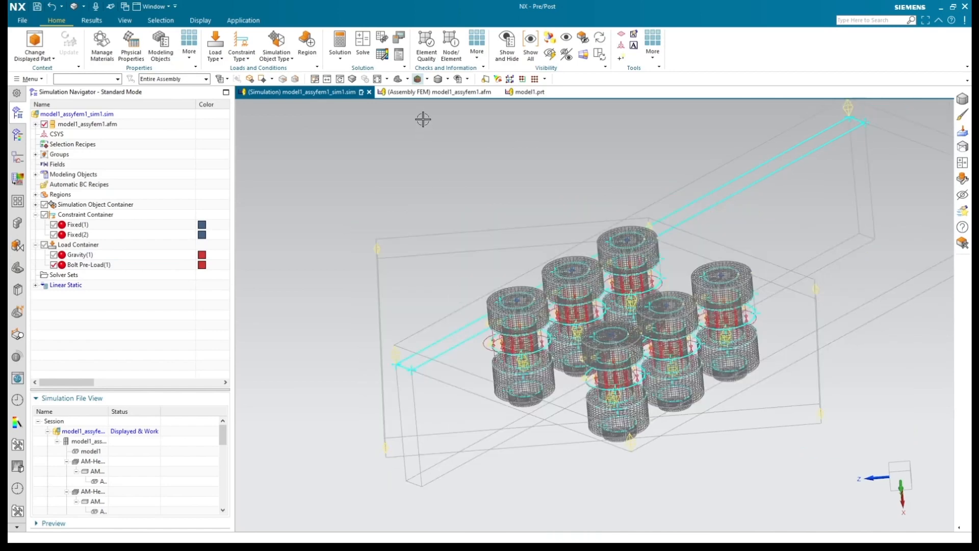
pyautogui.click(427, 79)
pyautogui.click(434, 91)
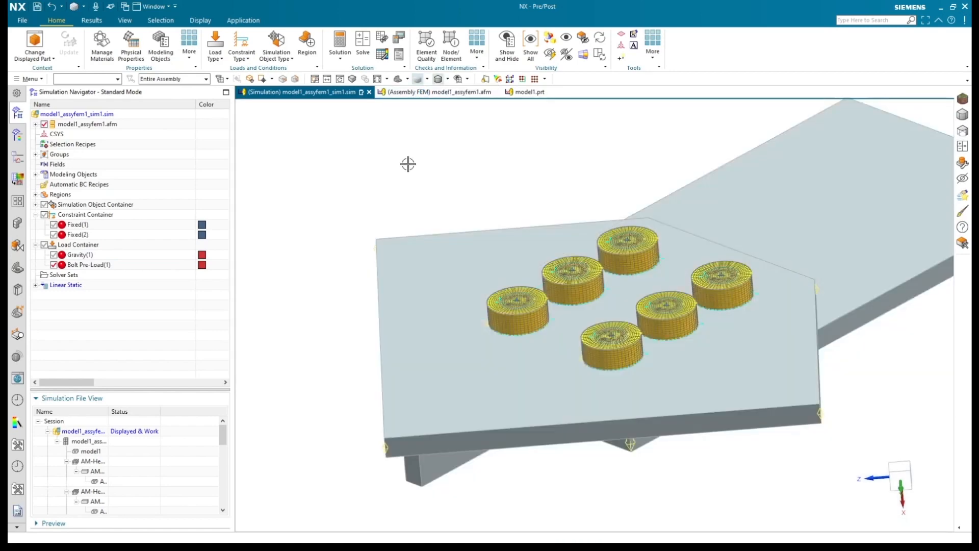
# Step: Open the structural results of the Linear Static solution and plot the nodal displacement magnitude
pyautogui.click(36, 285)
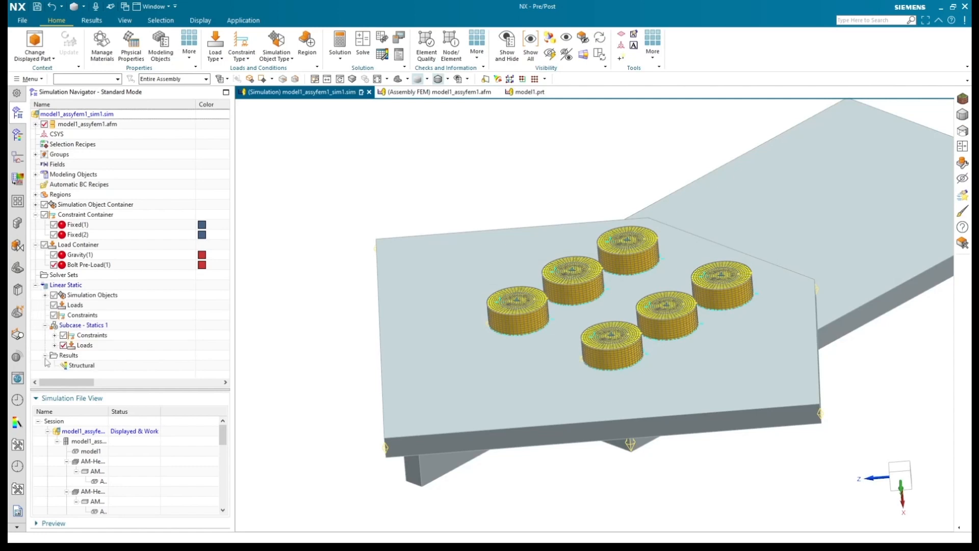
pyautogui.doubleClick(80, 367)
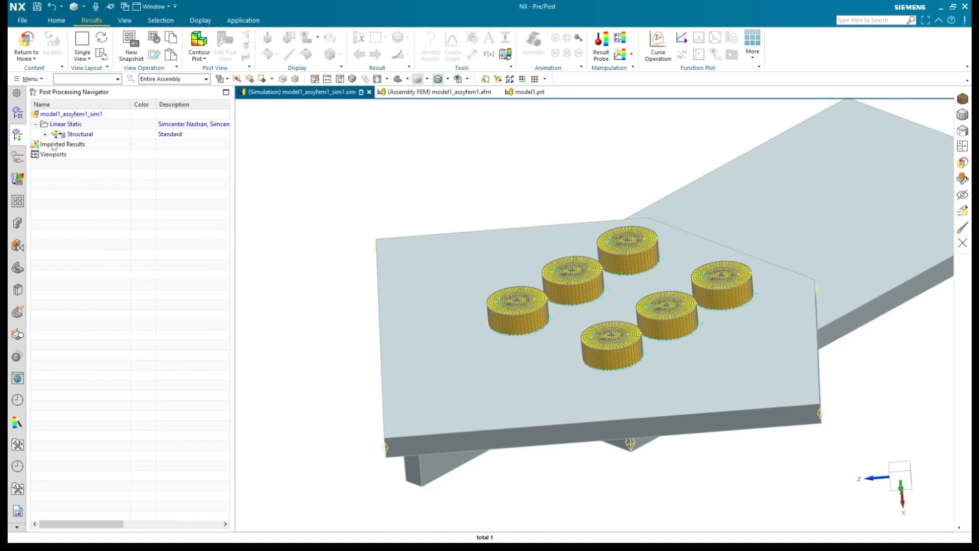
pyautogui.click(45, 135)
pyautogui.click(55, 145)
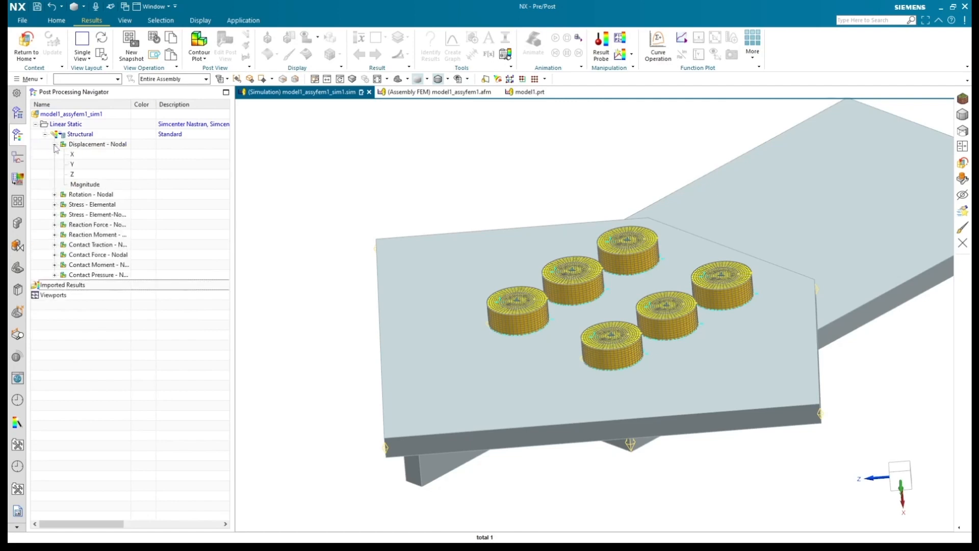
pyautogui.doubleClick(85, 184)
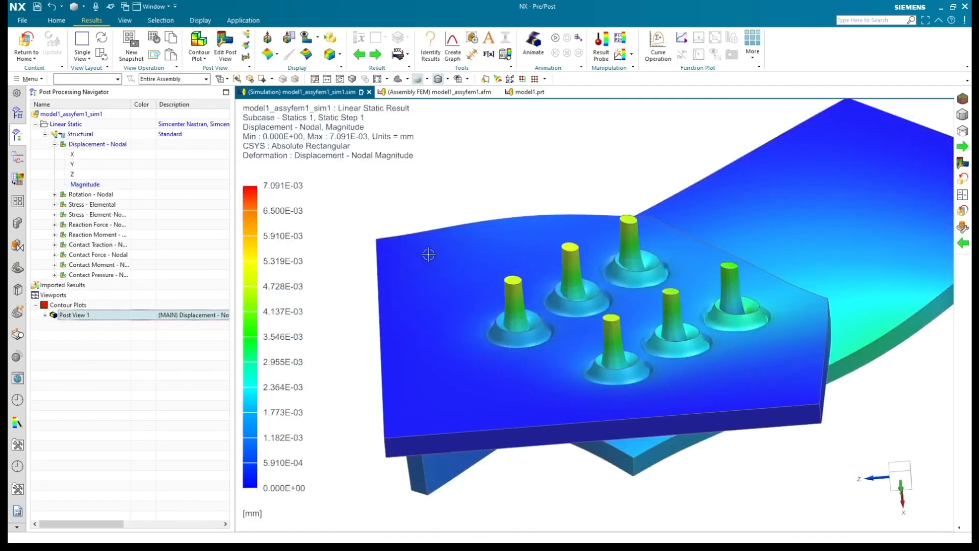
pyautogui.moveTo(415, 281)
pyautogui.mouseDown(button='middle')
pyautogui.moveTo(427, 287)
pyautogui.moveTo(417, 278)
pyautogui.mouseUp(button='middle')
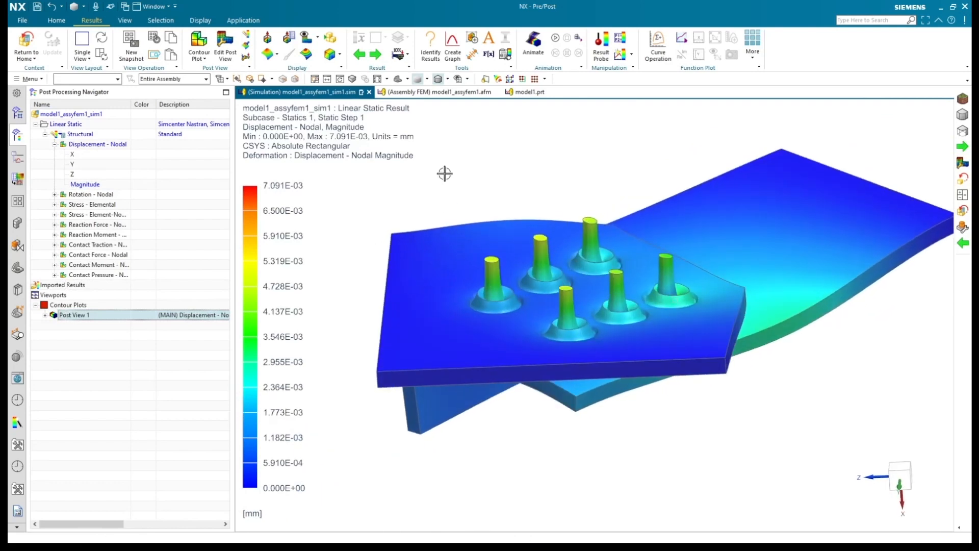
# Step: Turn off the deformed shape, show External edges on the displacement plot, and list the contents of Post View 1
pyautogui.click(397, 60)
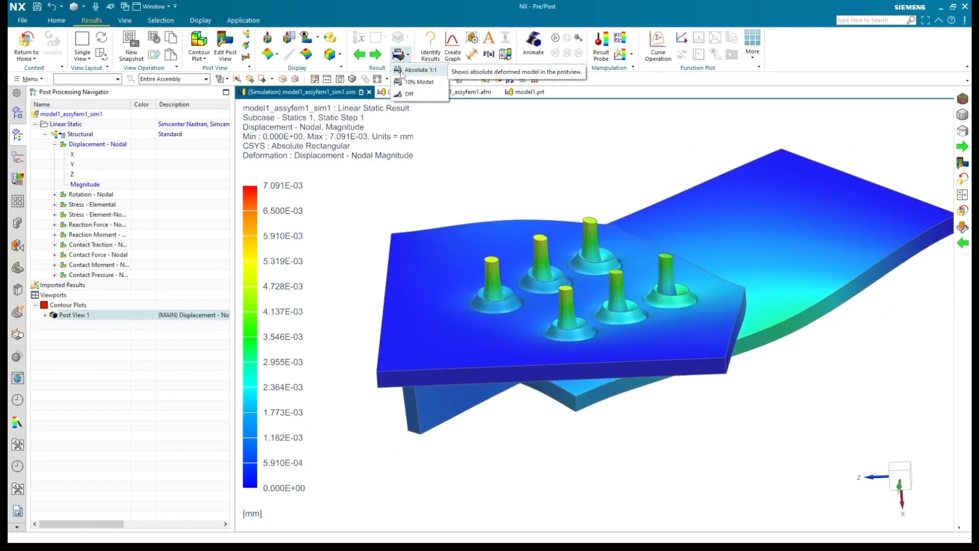
pyautogui.click(408, 94)
pyautogui.click(331, 54)
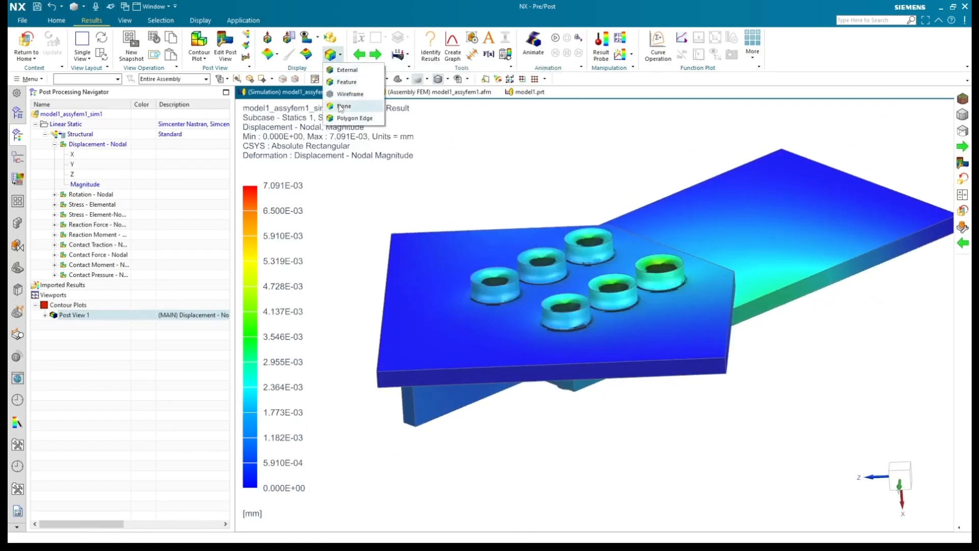
pyautogui.click(347, 71)
pyautogui.click(45, 315)
pyautogui.click(63, 325)
pyautogui.click(64, 325)
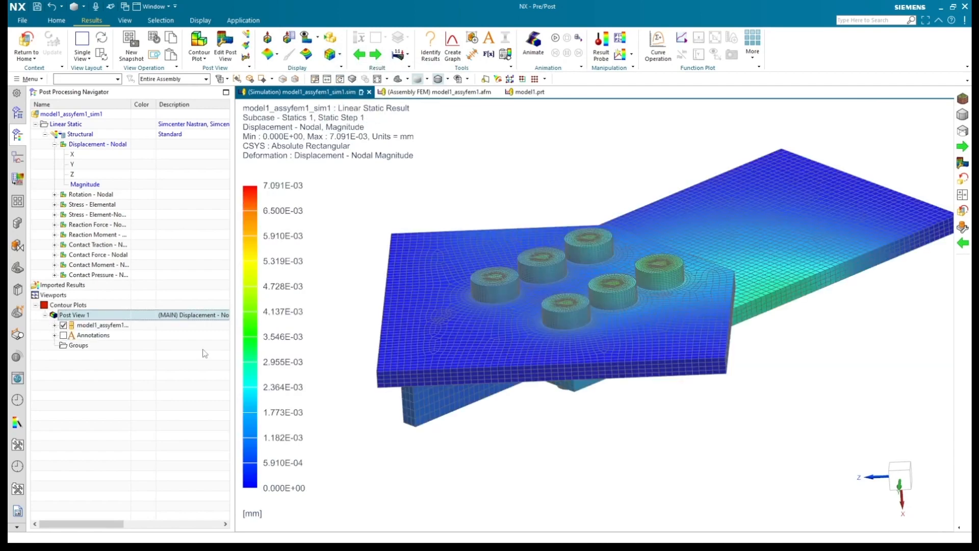
# Step: Set the number format of the displacement plot's legend to Fixed Point
pyautogui.scroll(3, 515, 306)
pyautogui.moveTo(515, 306); pyautogui.dragTo(525, 320, button='middle')
pyautogui.scroll(-2, 525, 319)
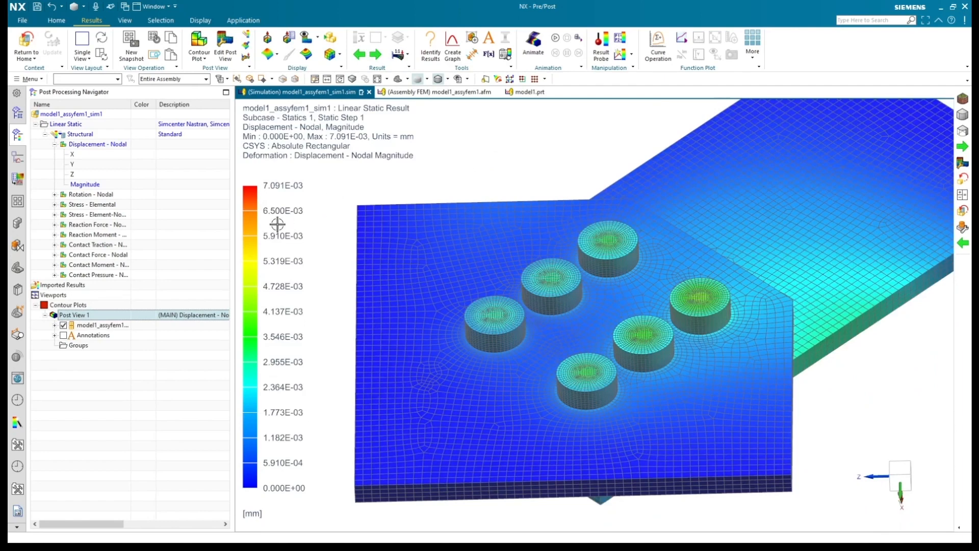
pyautogui.rightClick(251, 227)
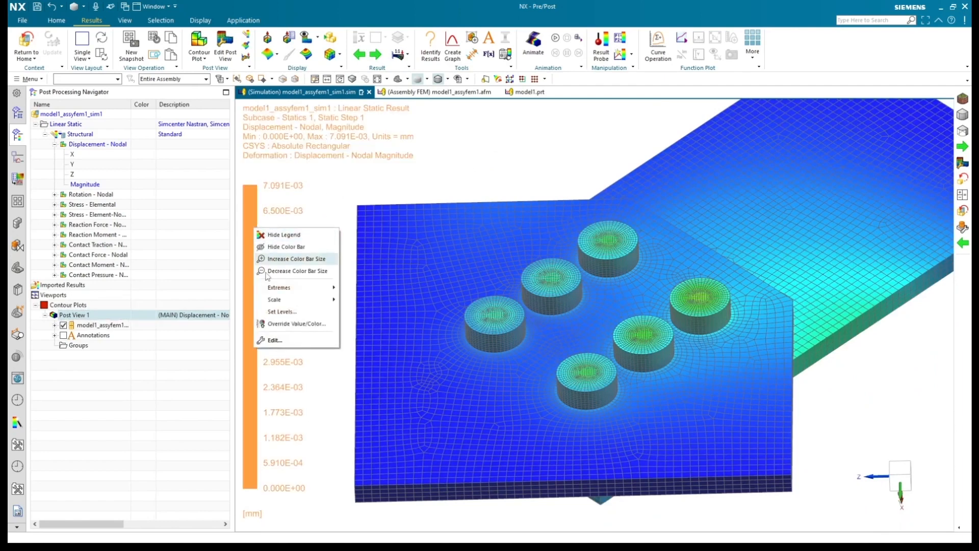
pyautogui.click(271, 340)
pyautogui.click(289, 413)
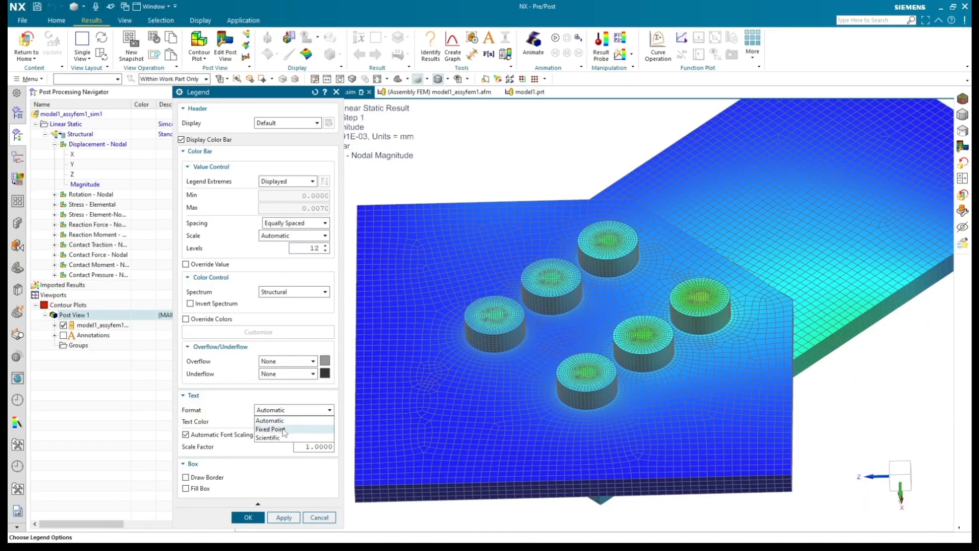
pyautogui.click(284, 435)
pyautogui.click(258, 519)
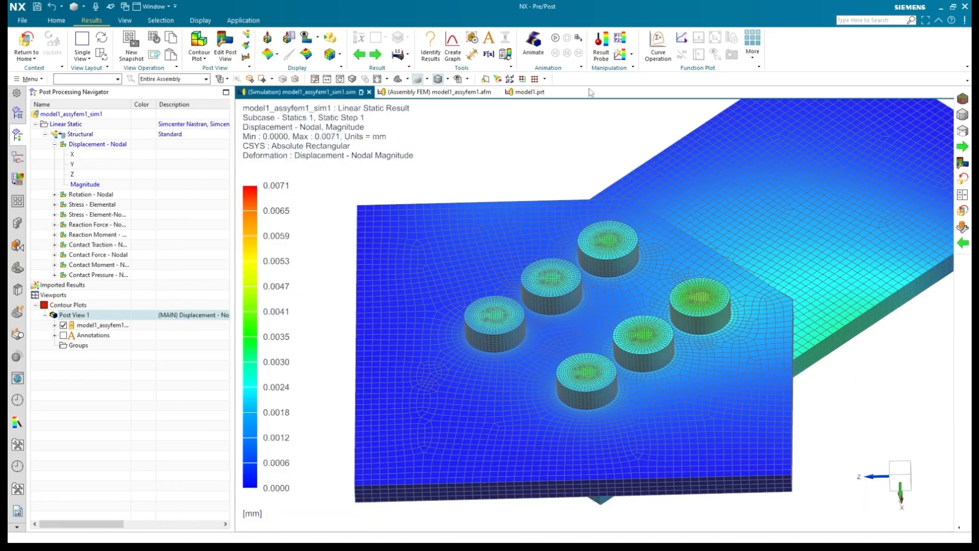
# Step: Animate the displacement result and examine the bolted joint squarely from the side
pyautogui.click(556, 40)
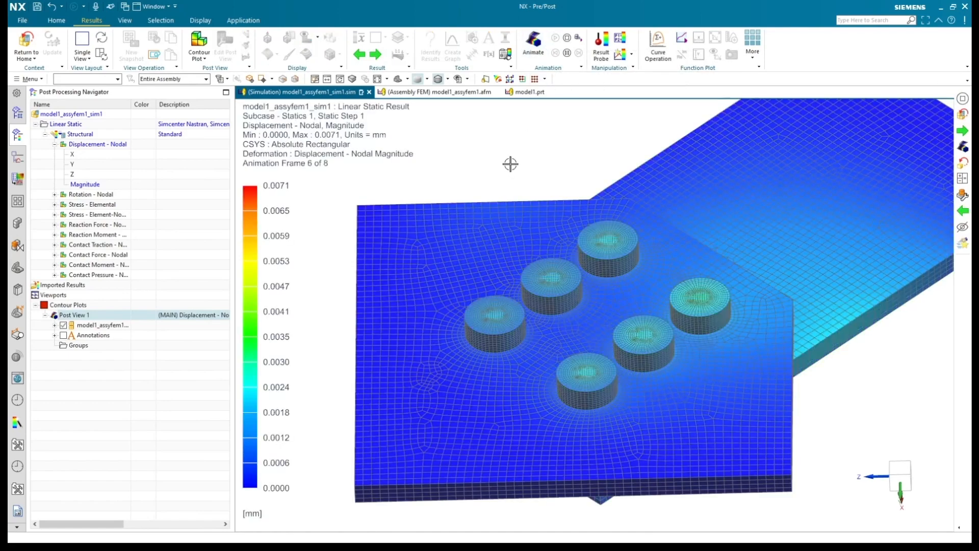
pyautogui.moveTo(520, 163); pyautogui.dragTo(498, 157, button='middle')
pyautogui.press('F8')
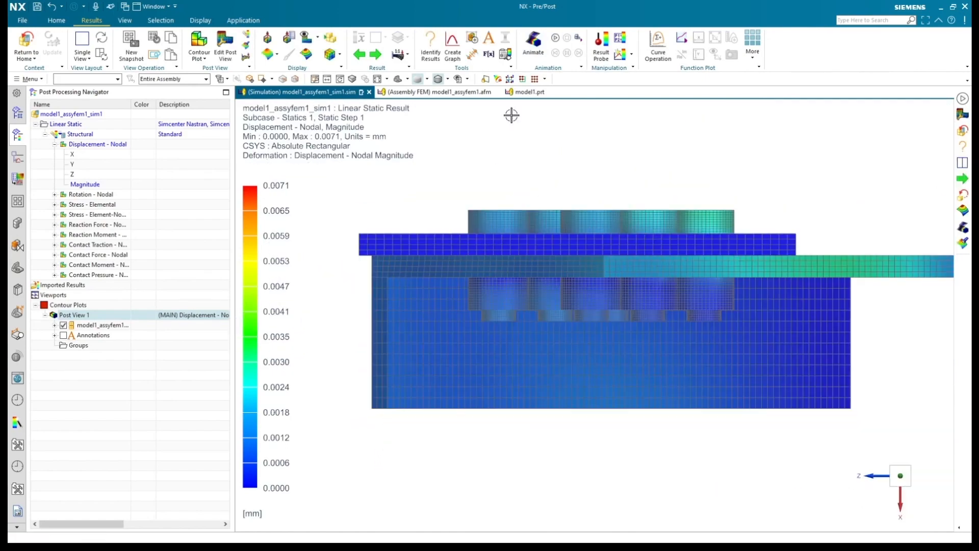
# Step: Show the displacement plot in its deformed shape at a scale of 1 % Model and animate it
pyautogui.click(247, 57)
pyautogui.click(245, 229)
pyautogui.click(255, 249)
pyautogui.click(226, 228)
pyautogui.write('1')
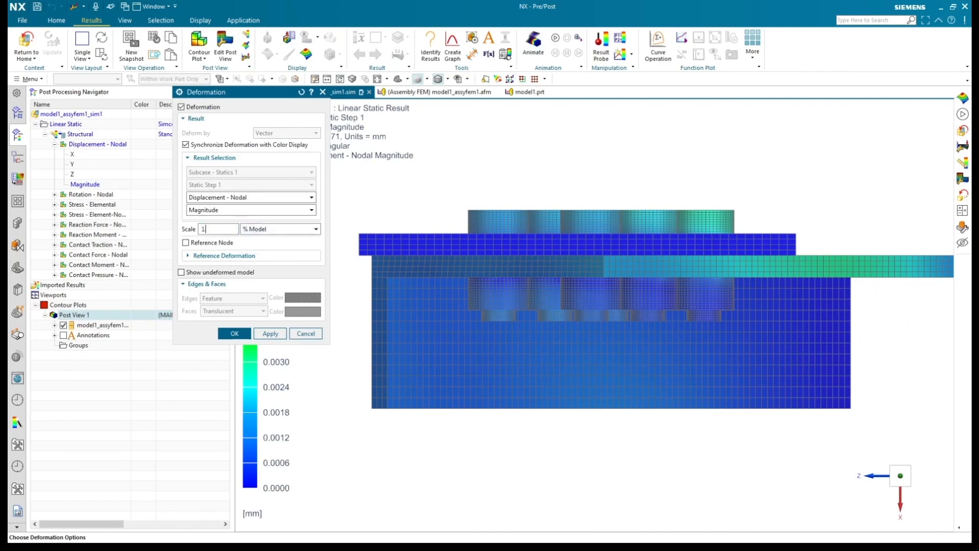
pyautogui.click(234, 334)
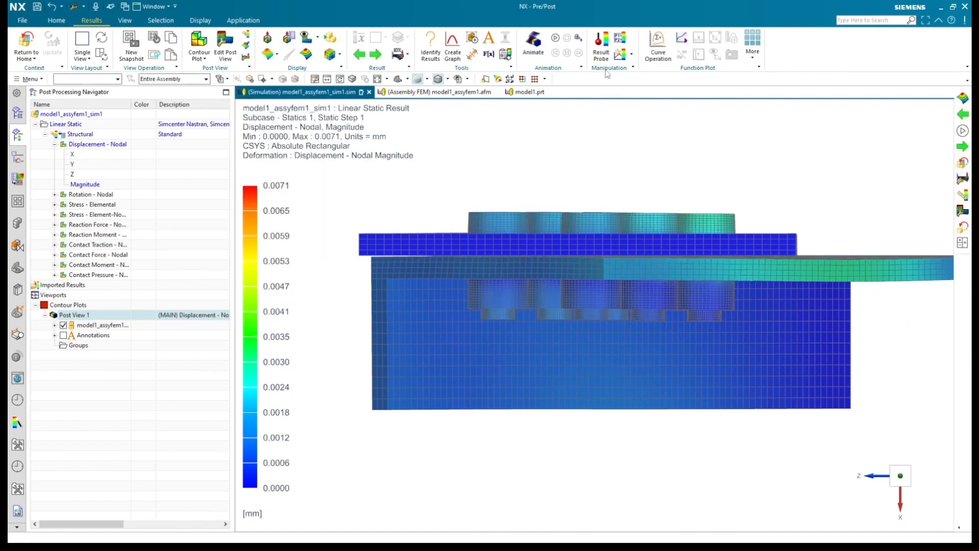
pyautogui.click(556, 39)
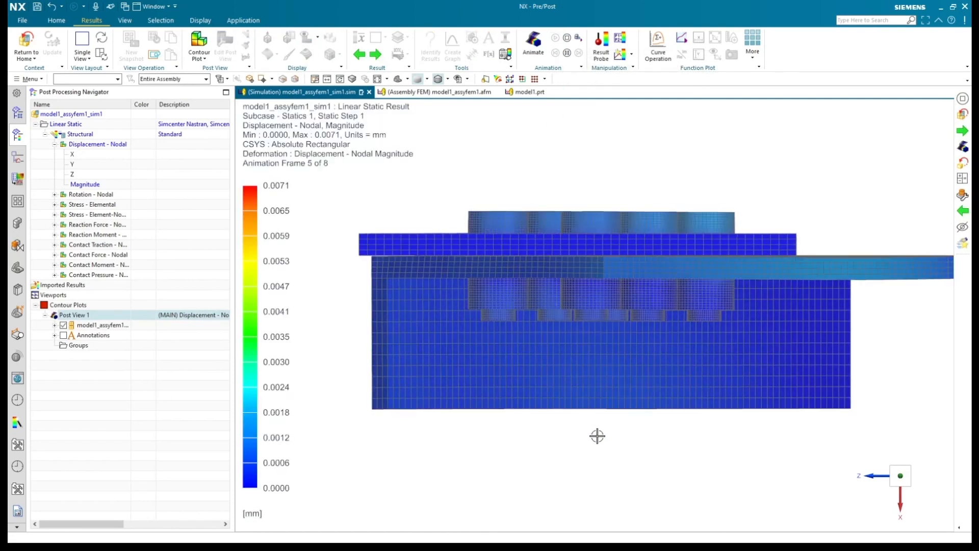
pyautogui.moveTo(598, 429); pyautogui.dragTo(596, 453, button='middle')
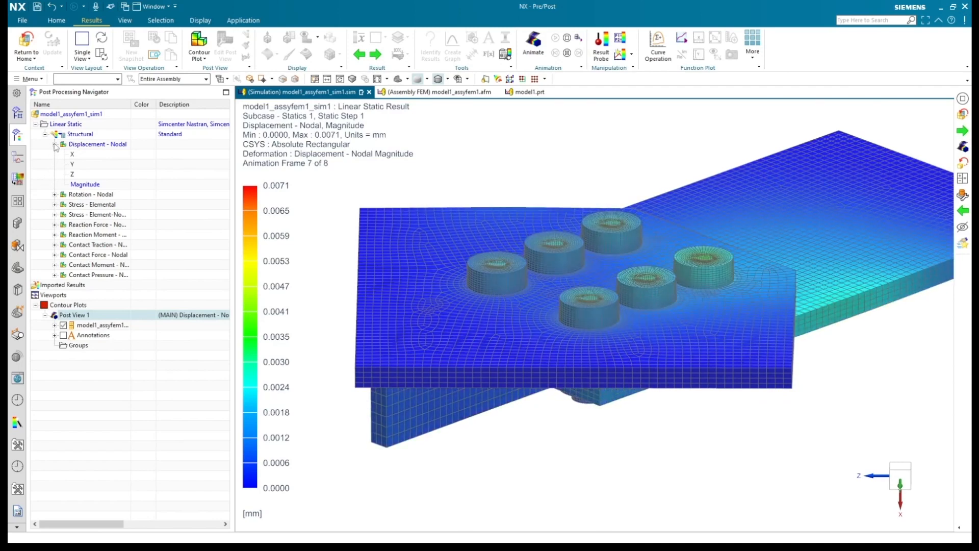
# Step: Plot the Von-Mises component of the element-nodal stress and stop the animation
pyautogui.click(55, 144)
pyautogui.click(54, 174)
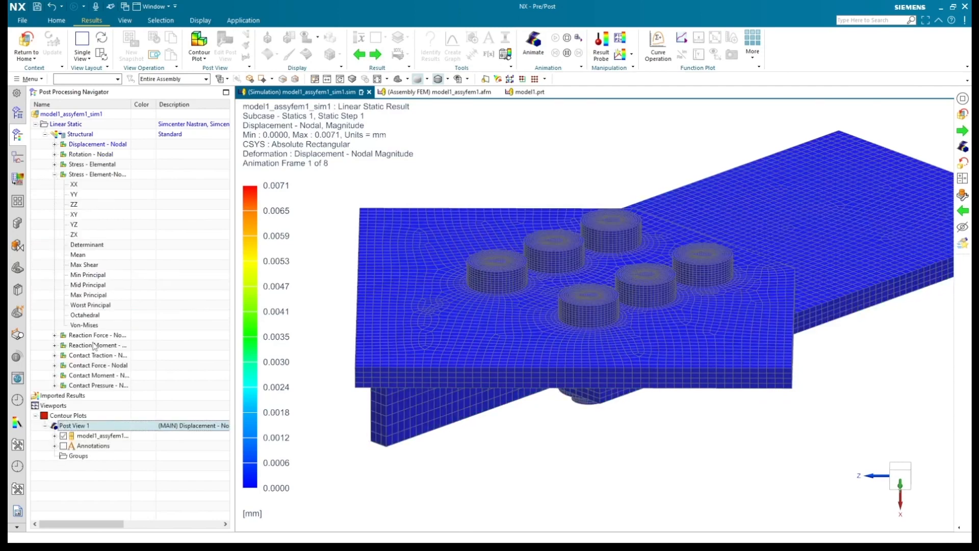
pyautogui.doubleClick(84, 325)
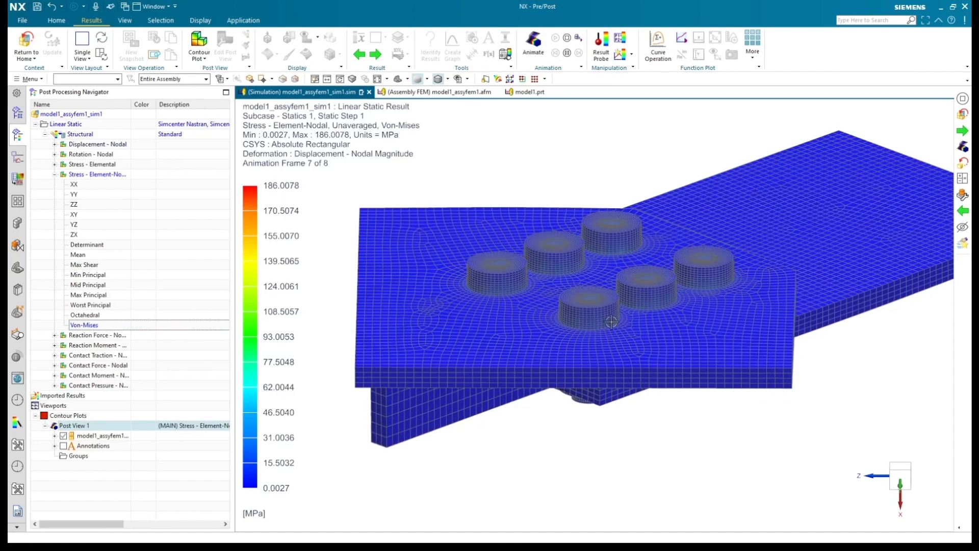
pyautogui.scroll(2, 611, 322)
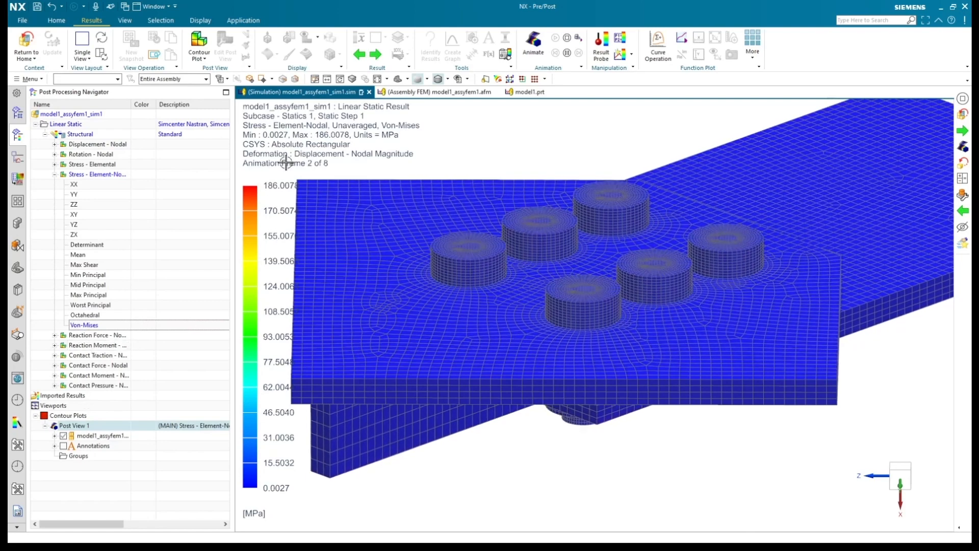
pyautogui.click(567, 38)
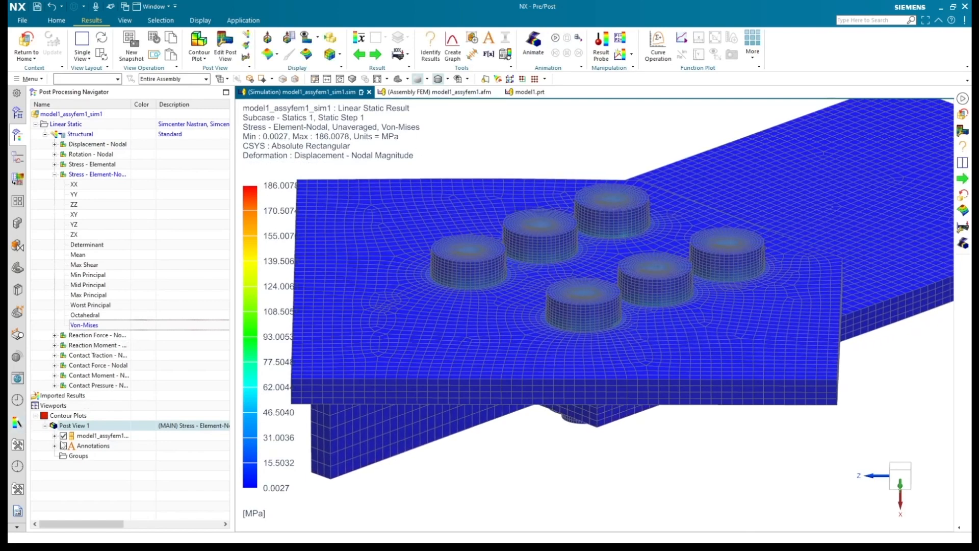
# Step: Hide Connector_Tab and Cross_Support in Post View 1 so that only the six hex bolts are displayed
pyautogui.click(56, 436)
pyautogui.click(64, 426)
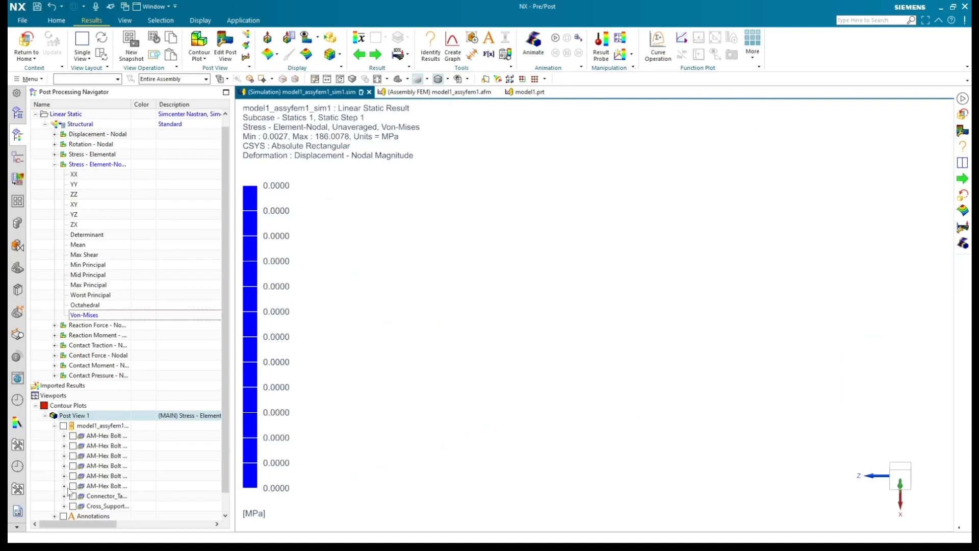
pyautogui.click(63, 426)
pyautogui.click(73, 497)
pyautogui.click(73, 506)
# Step: Examine the Von-Mises stress around the bolt shanks and turn on the plot's minimum and maximum annotations
pyautogui.moveTo(527, 419)
pyautogui.mouseDown(button='middle')
pyautogui.moveTo(525, 372)
pyautogui.moveTo(519, 414)
pyautogui.mouseUp(button='middle')
pyautogui.scroll(5, 599, 355)
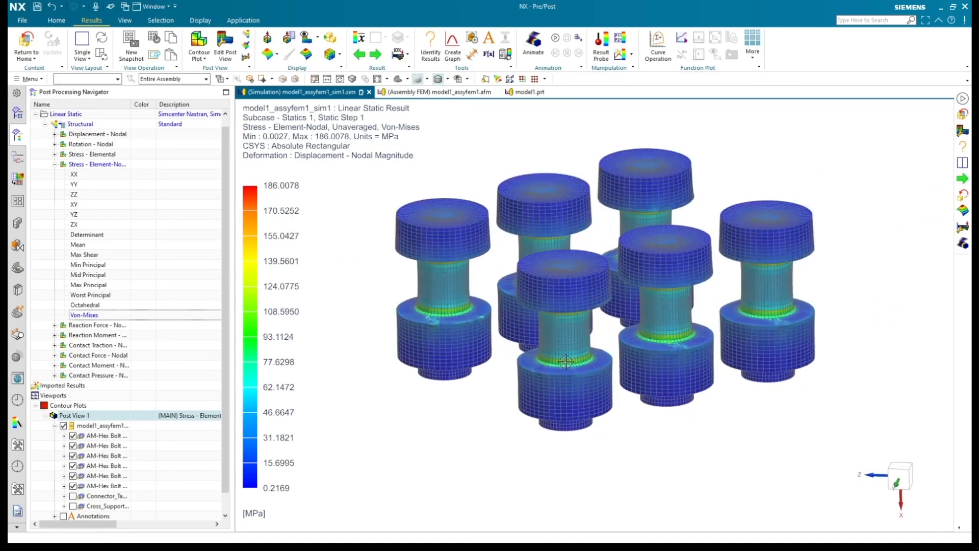
pyautogui.scroll(-5, 586, 357)
pyautogui.moveTo(602, 398)
pyautogui.mouseDown(button='middle')
pyautogui.moveTo(587, 377)
pyautogui.moveTo(567, 379)
pyautogui.moveTo(587, 407)
pyautogui.mouseUp(button='middle')
pyautogui.scroll(2, 586, 407)
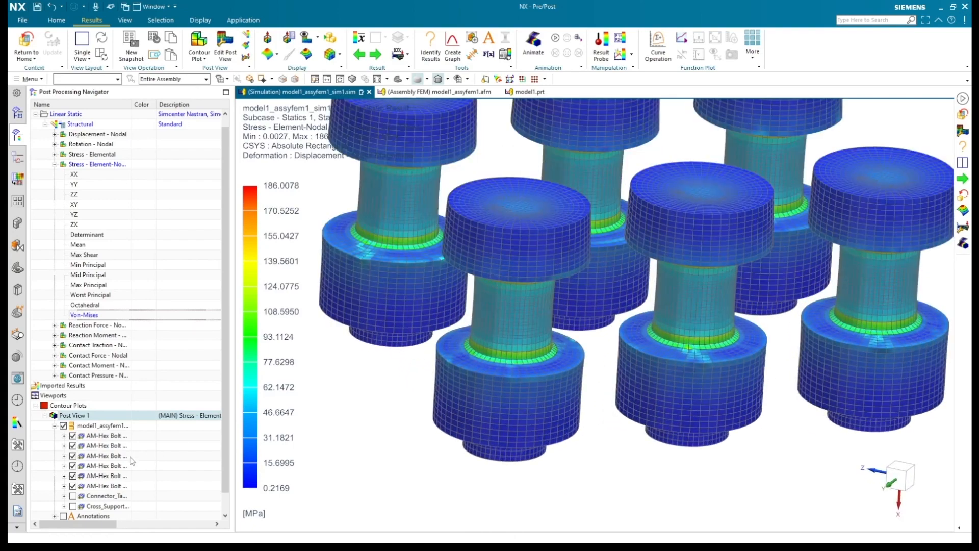
pyautogui.click(63, 517)
pyautogui.scroll(-2, 582, 391)
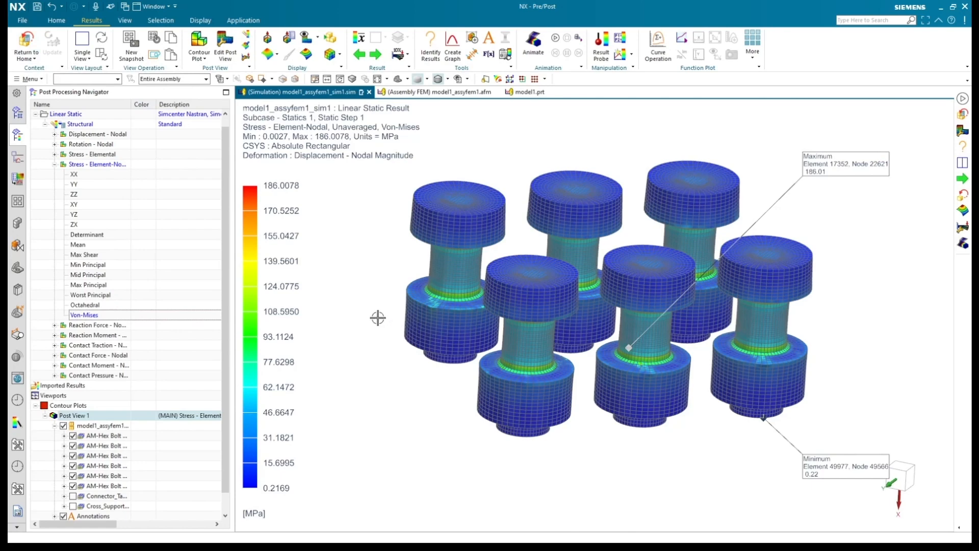
# Step: Open the simulation file model1_assyfem2_sim1.sim from the Model for Recording folder
pyautogui.click(23, 20)
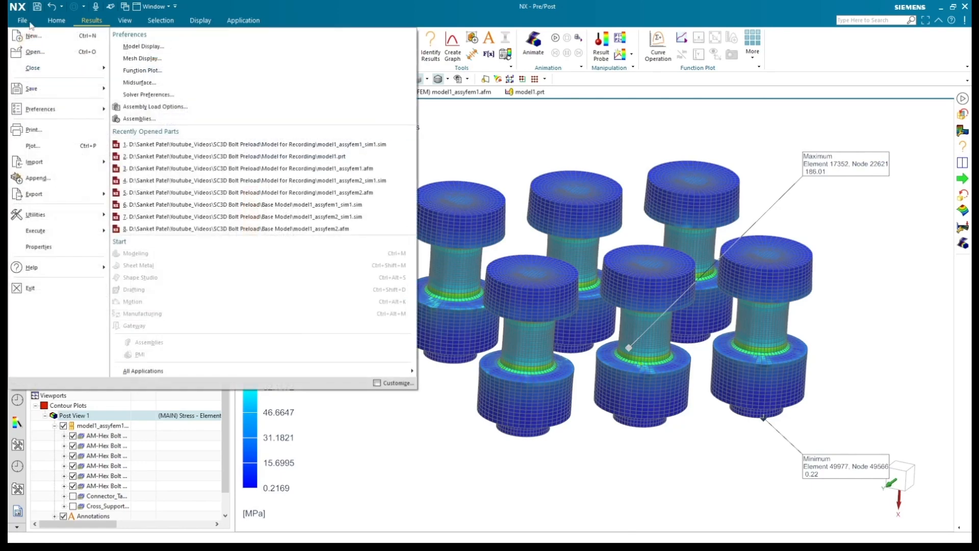
pyautogui.click(35, 52)
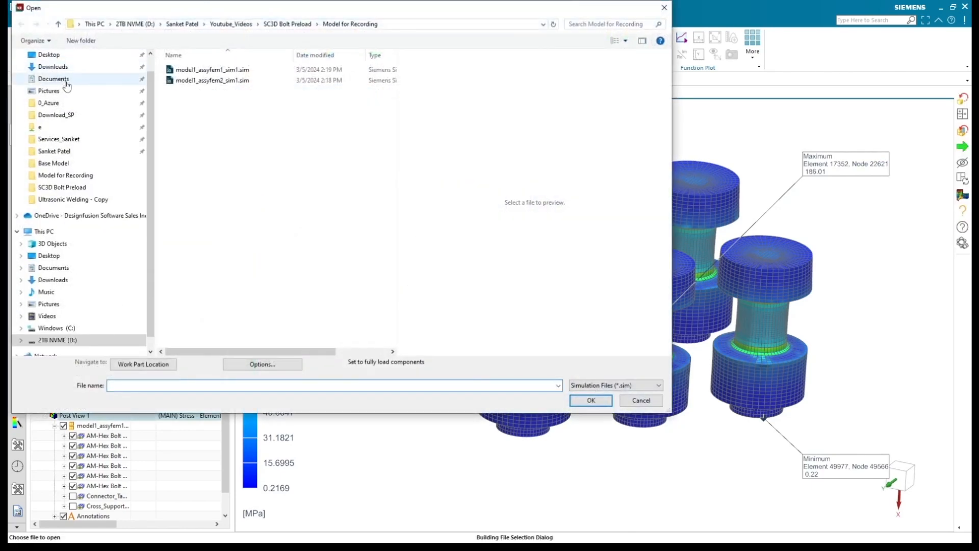
pyautogui.click(236, 81)
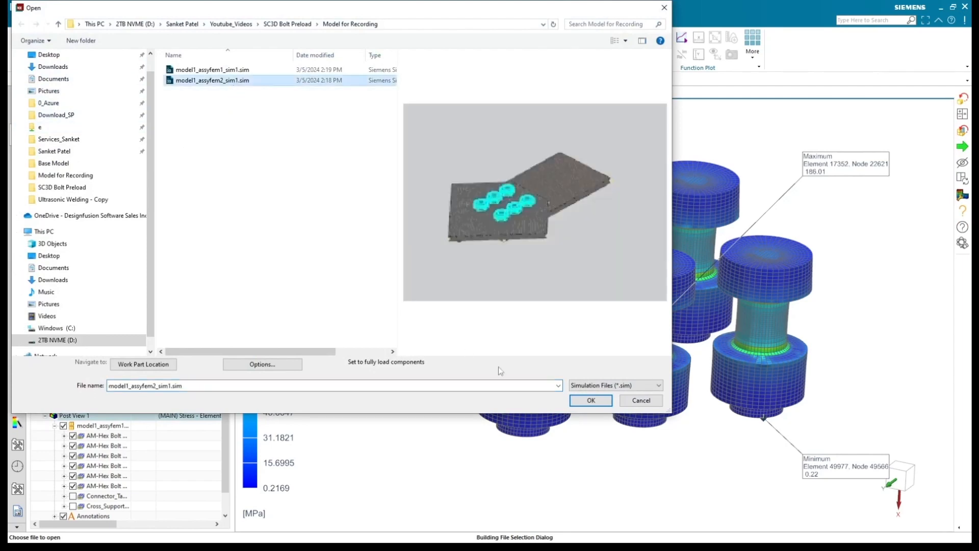
pyautogui.click(591, 400)
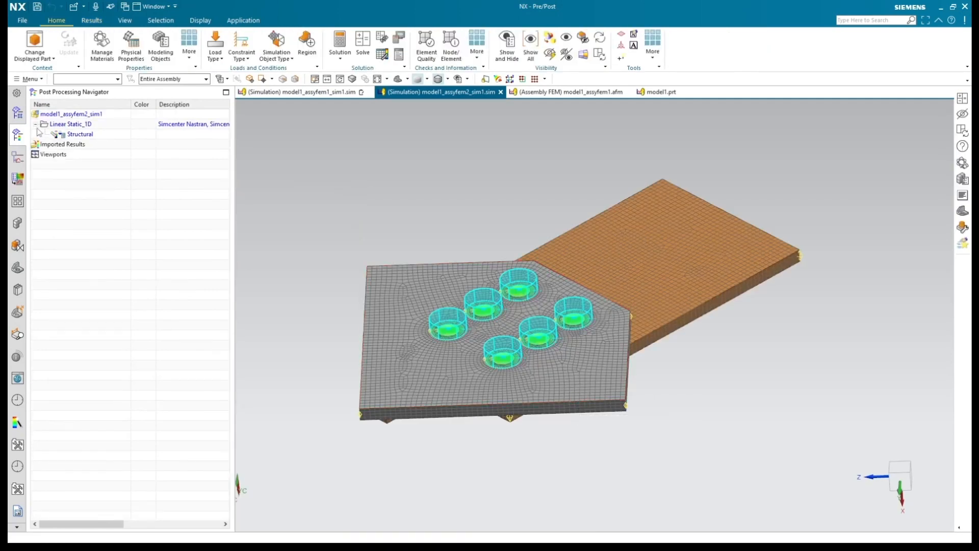
# Step: Open the assembly FEM model1_assyfem2.afm of this simulation in its own window
pyautogui.click(18, 113)
pyautogui.rightClick(77, 125)
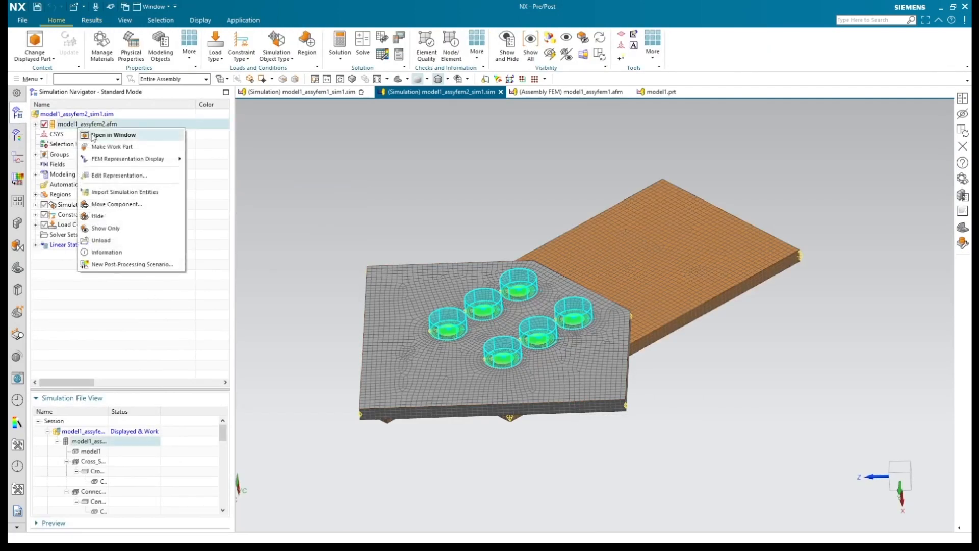
pyautogui.click(97, 133)
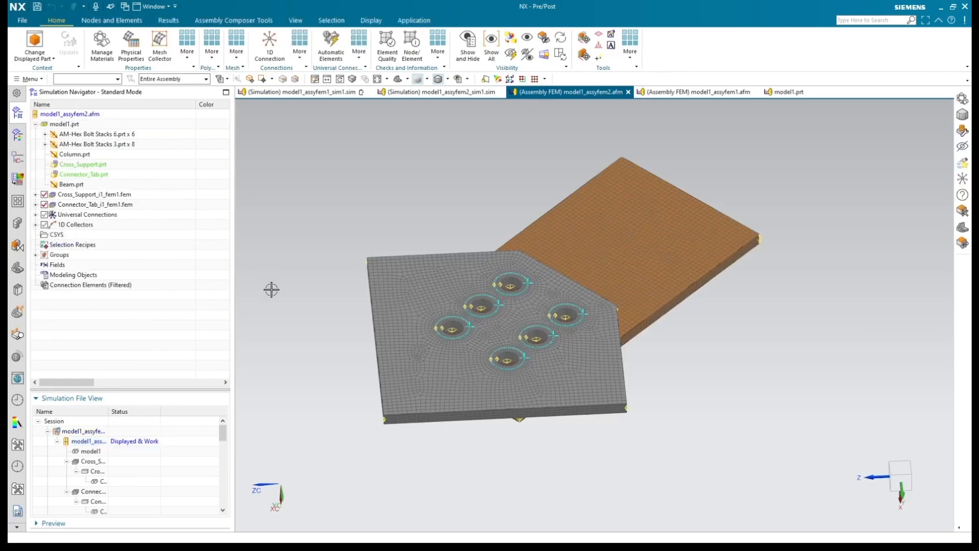
pyautogui.moveTo(330, 321); pyautogui.dragTo(392, 305, button='middle')
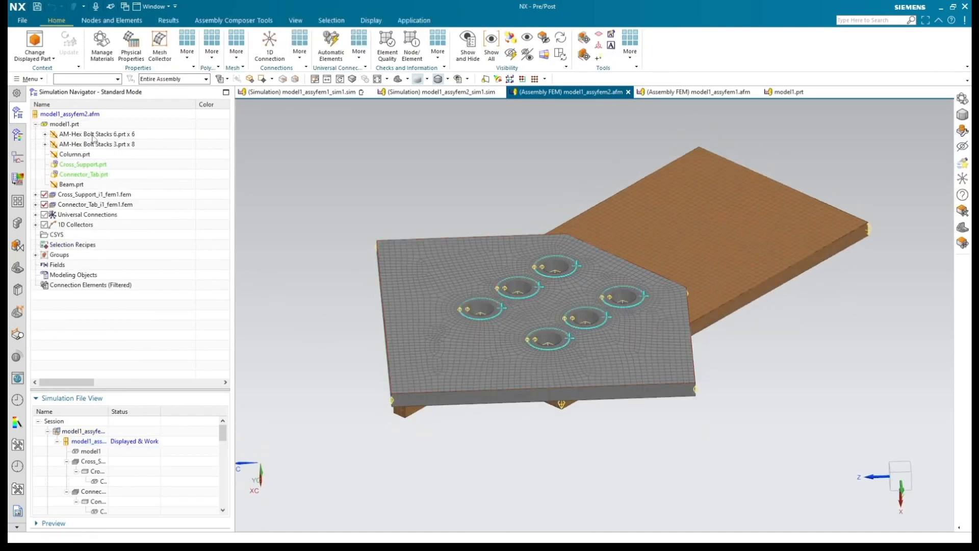
# Step: Identify the Cross_Support and Connector_Tab parts in the assembly FEM, clear the selection, and inspect the plates' bolt holes
pyautogui.click(90, 166)
pyautogui.click(91, 175)
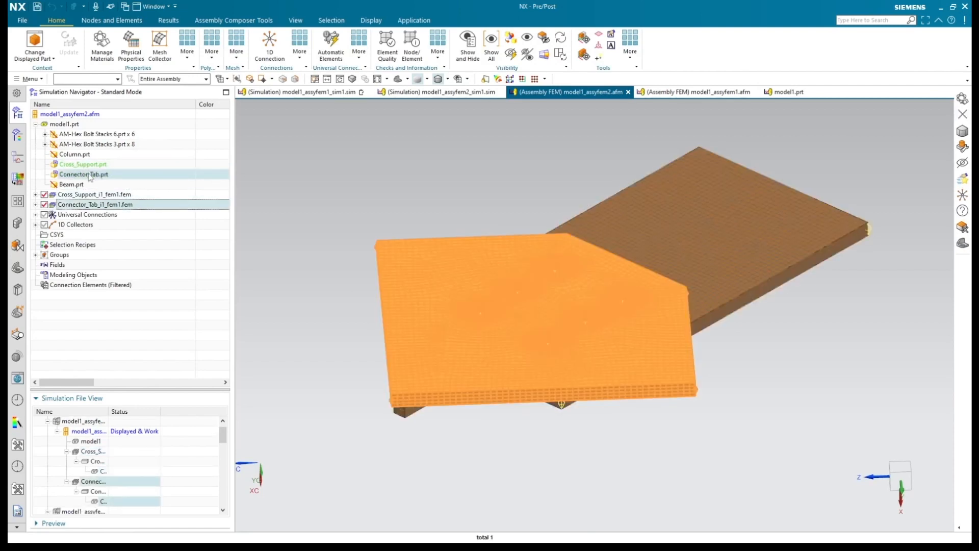
pyautogui.press('Escape')
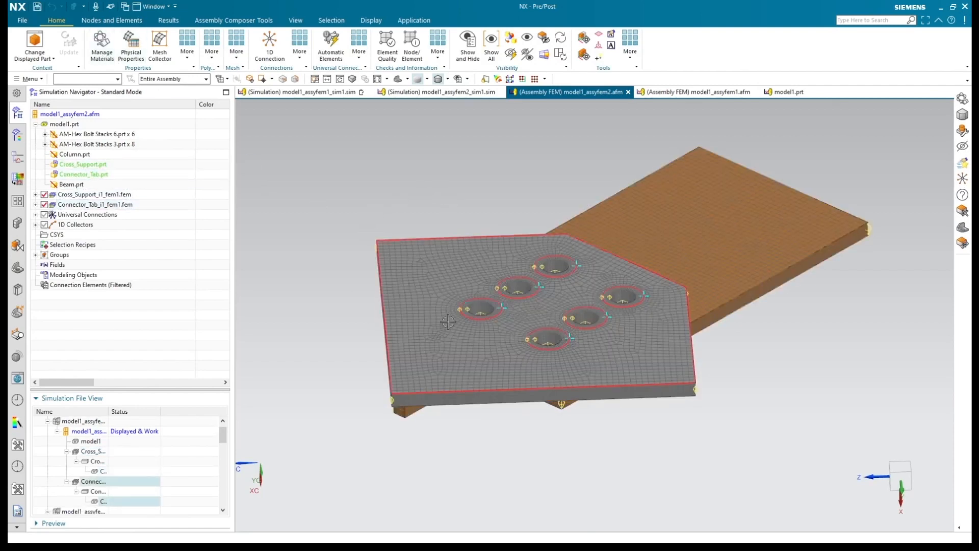
pyautogui.scroll(2, 484, 341)
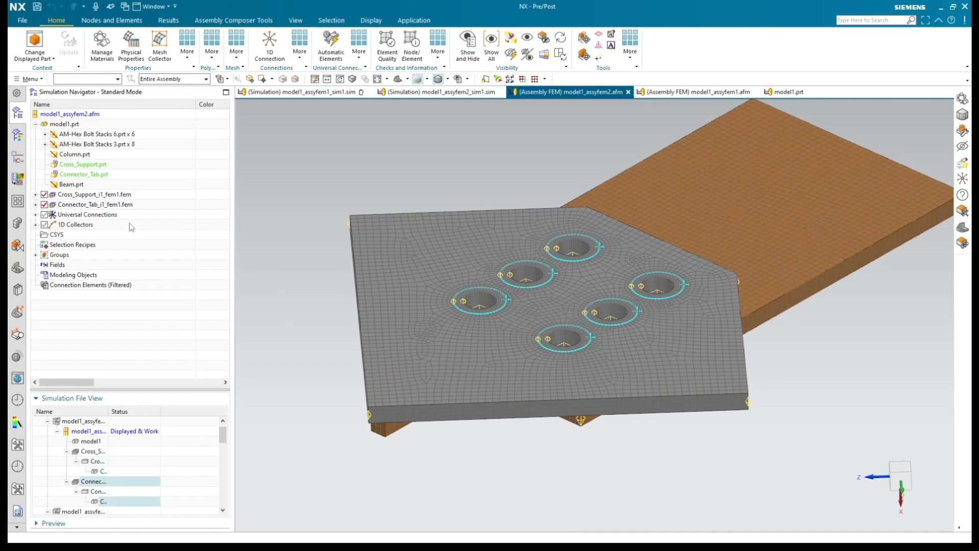
# Step: Open the Bolt Connection under Universal Connections and review its shank, head and nut diameter definitions
pyautogui.click(36, 215)
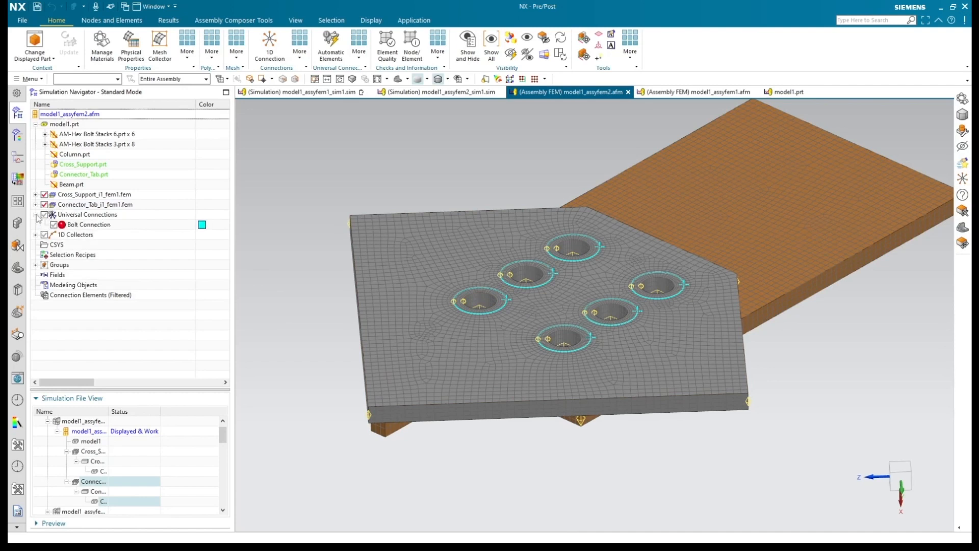
pyautogui.doubleClick(92, 225)
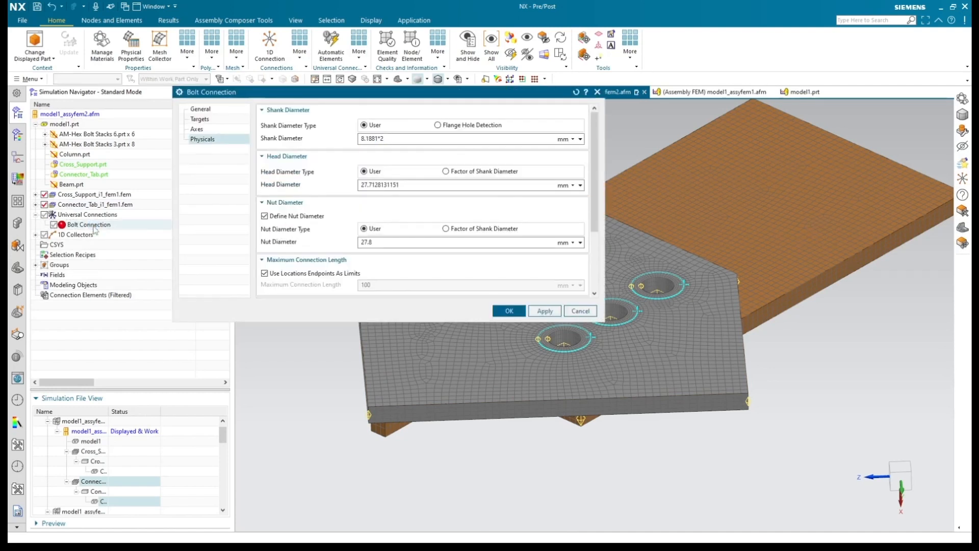
pyautogui.moveTo(338, 98); pyautogui.dragTo(242, 112)
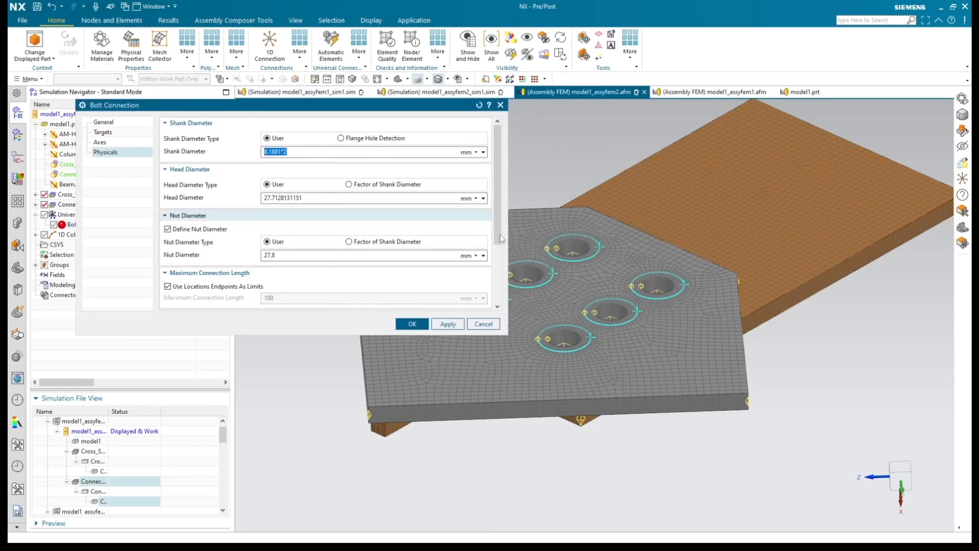
pyautogui.scroll(-3, 722, 341)
pyautogui.scroll(2, 555, 339)
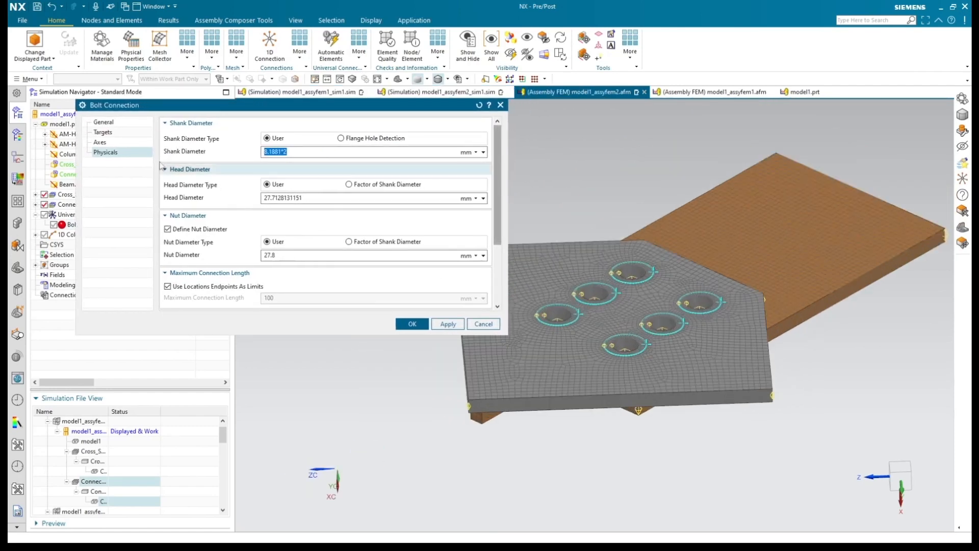
# Step: Review the flange faces selected as targets of the bolt connection
pyautogui.click(110, 125)
pyautogui.click(110, 133)
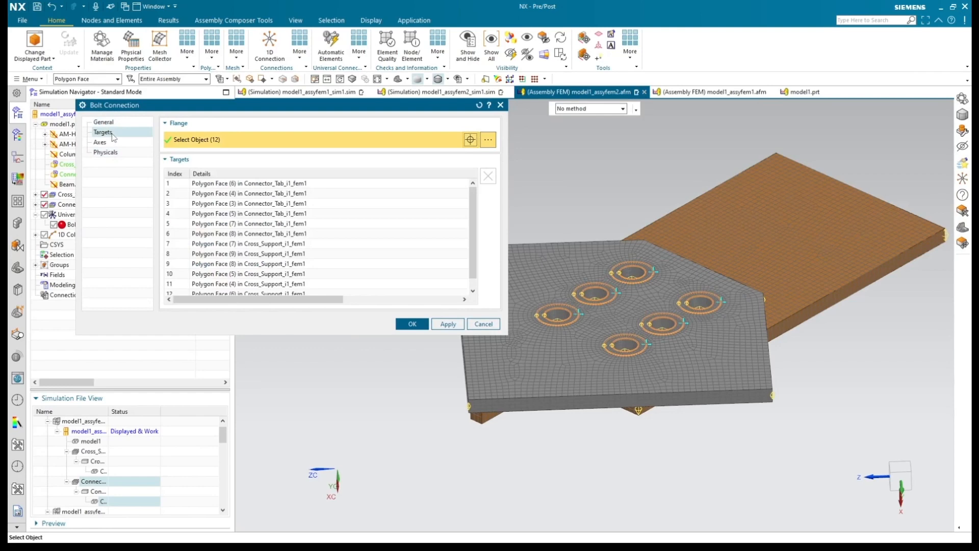
pyautogui.moveTo(580, 455); pyautogui.dragTo(556, 426, button='middle')
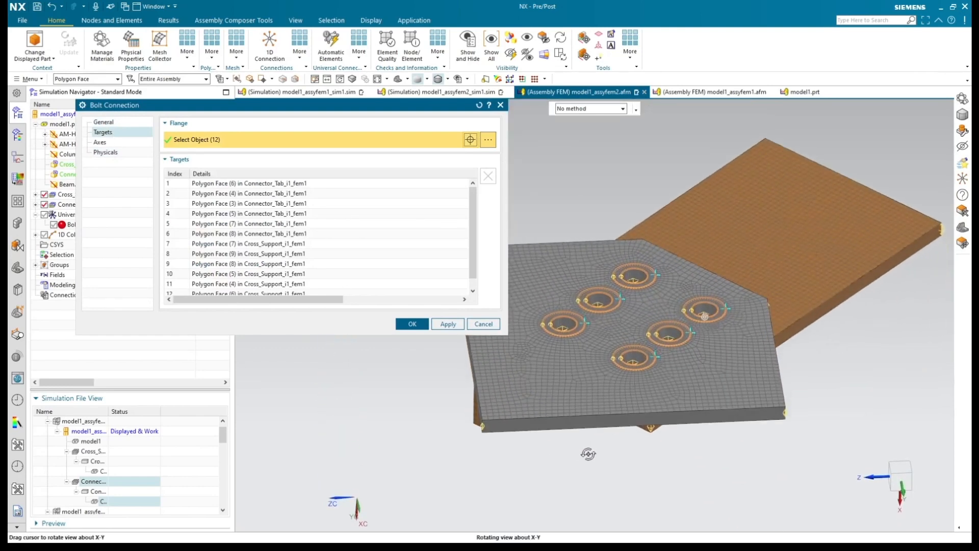
# Step: Review the bolt connection's axes, including the first axis's start and end points, recheck the diameters, and close without changes
pyautogui.click(131, 144)
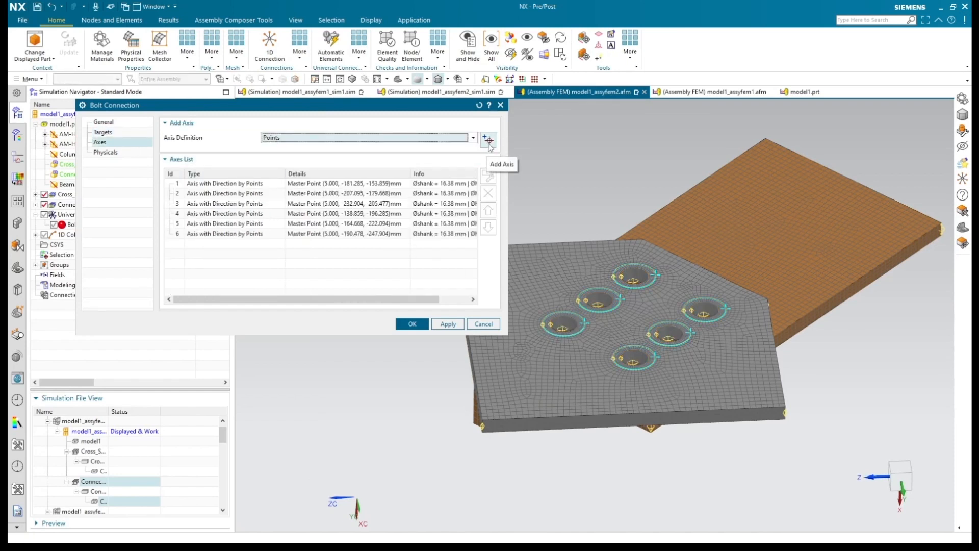
pyautogui.click(430, 184)
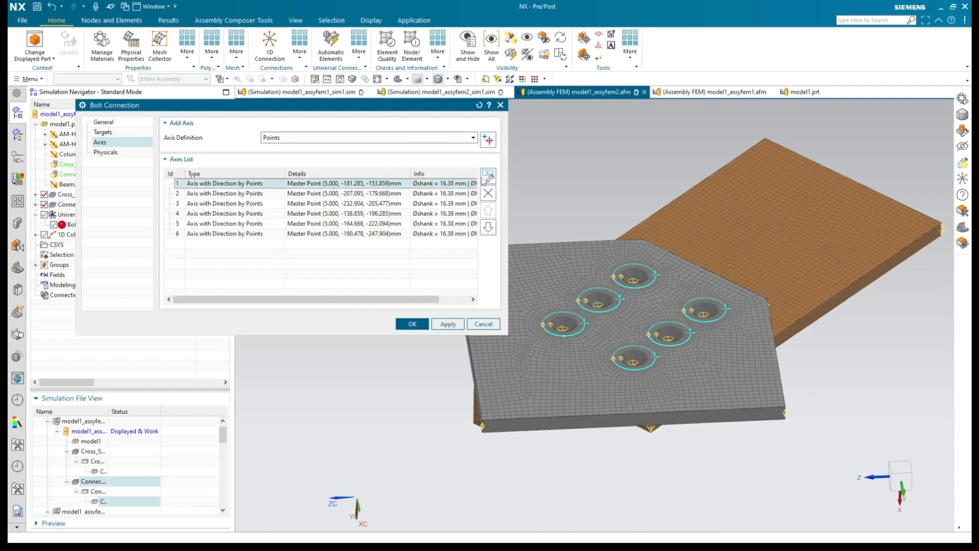
pyautogui.click(486, 176)
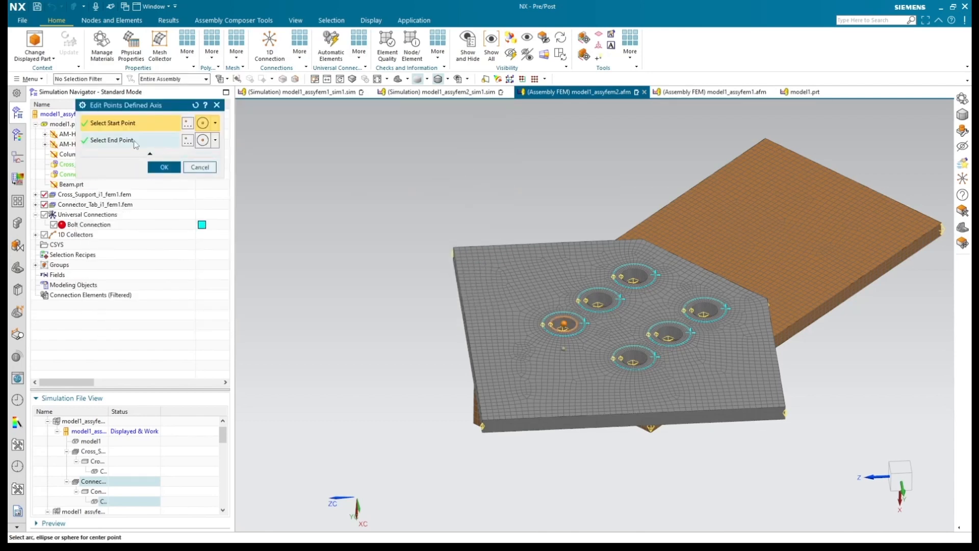
pyautogui.click(134, 140)
pyautogui.click(211, 168)
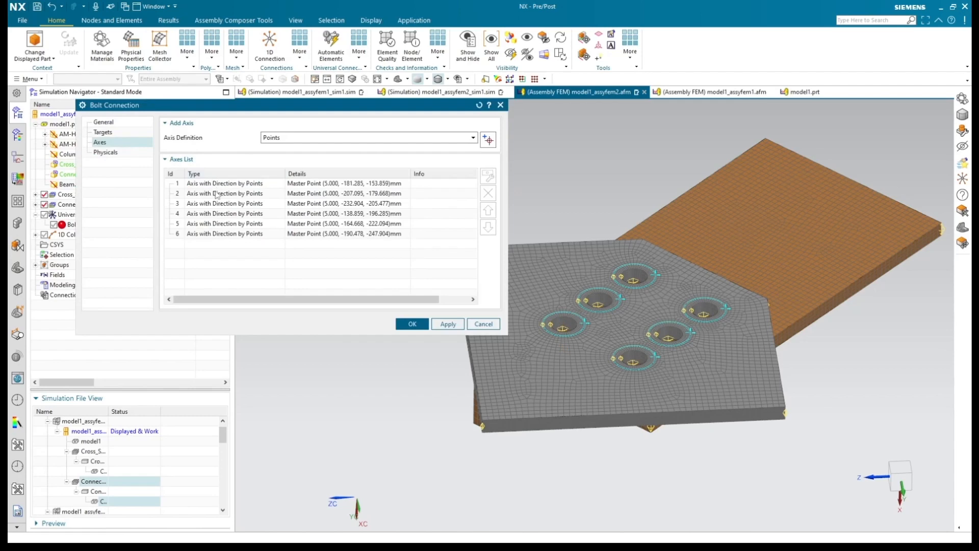
pyautogui.click(125, 153)
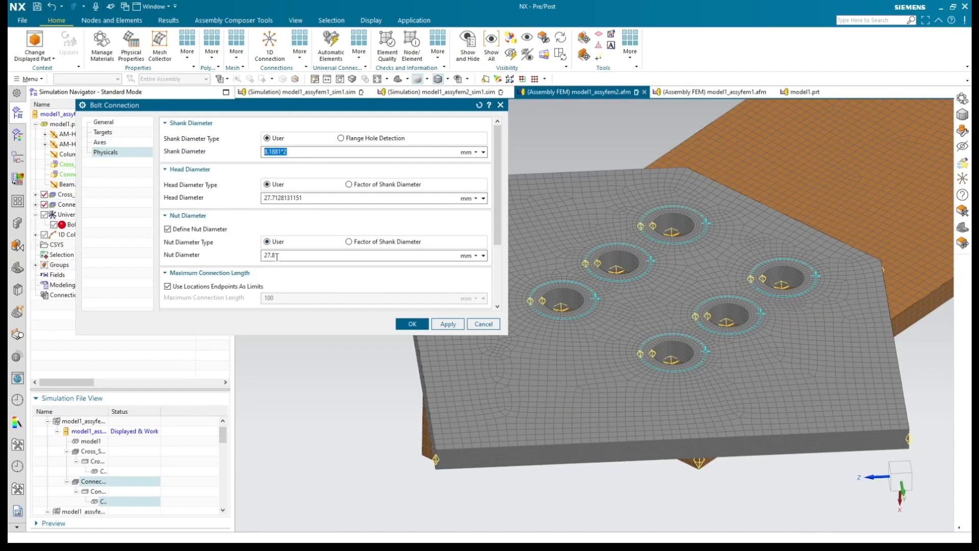
pyautogui.click(482, 324)
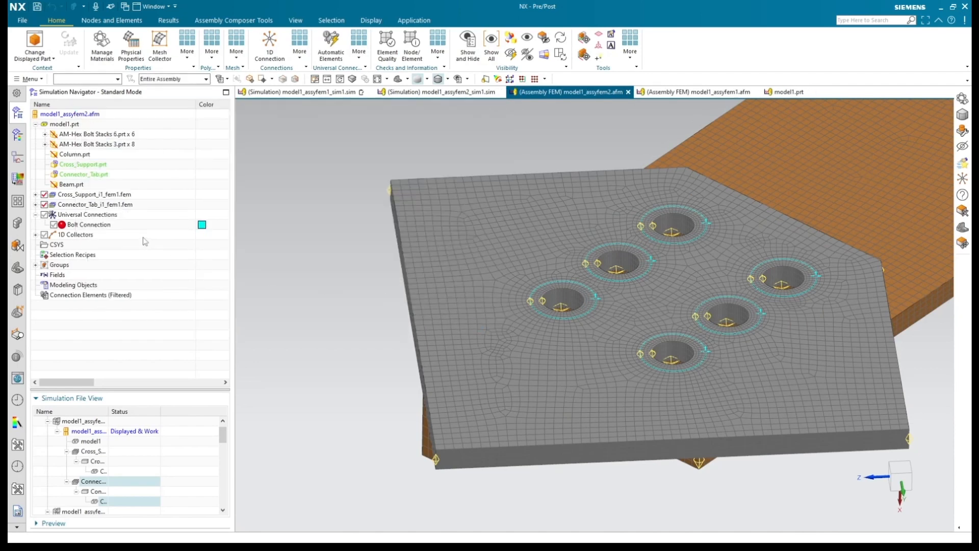
# Step: Display the Bolt Connection's bolt symbols on the model
pyautogui.click(53, 225)
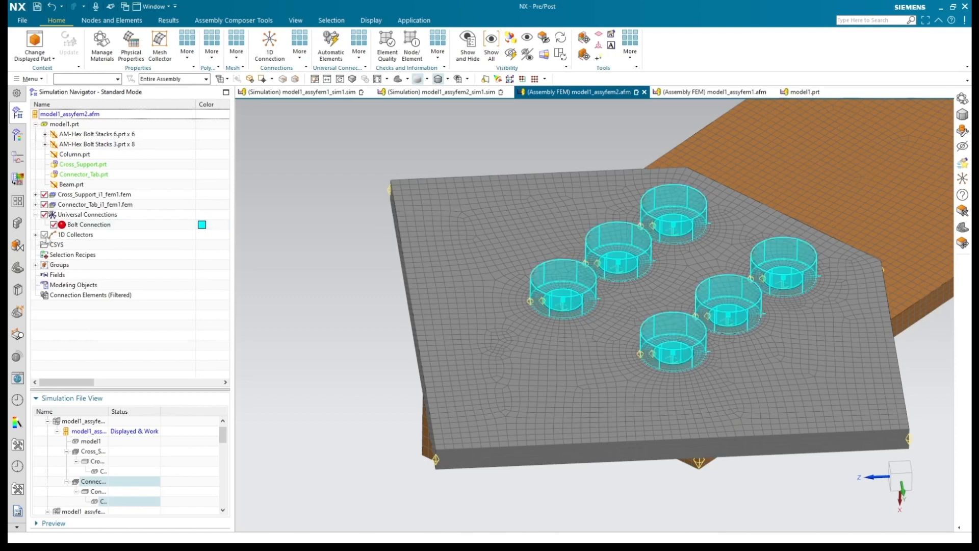
# Step: Review the automatic connection element types offered for the universal connections and close without changes
pyautogui.rightClick(81, 216)
pyautogui.click(98, 248)
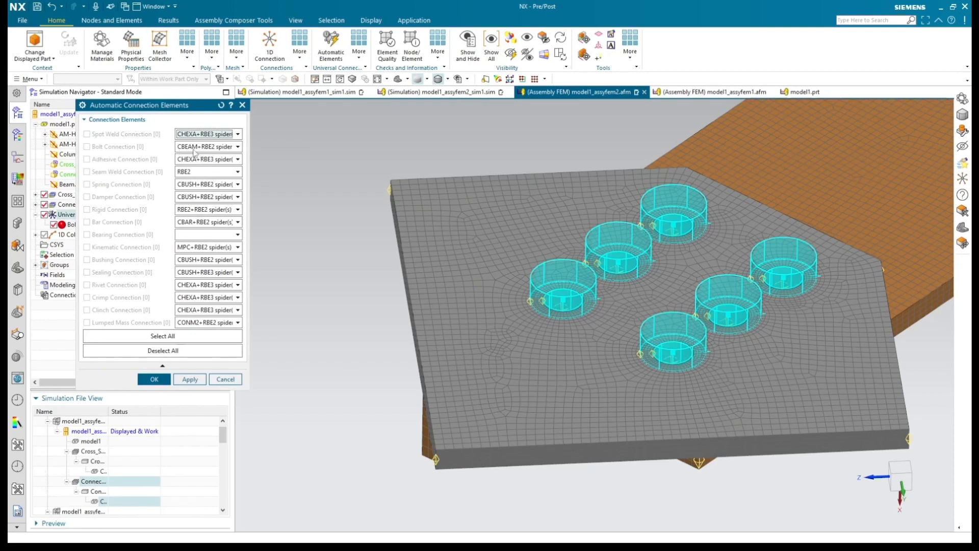
pyautogui.click(242, 105)
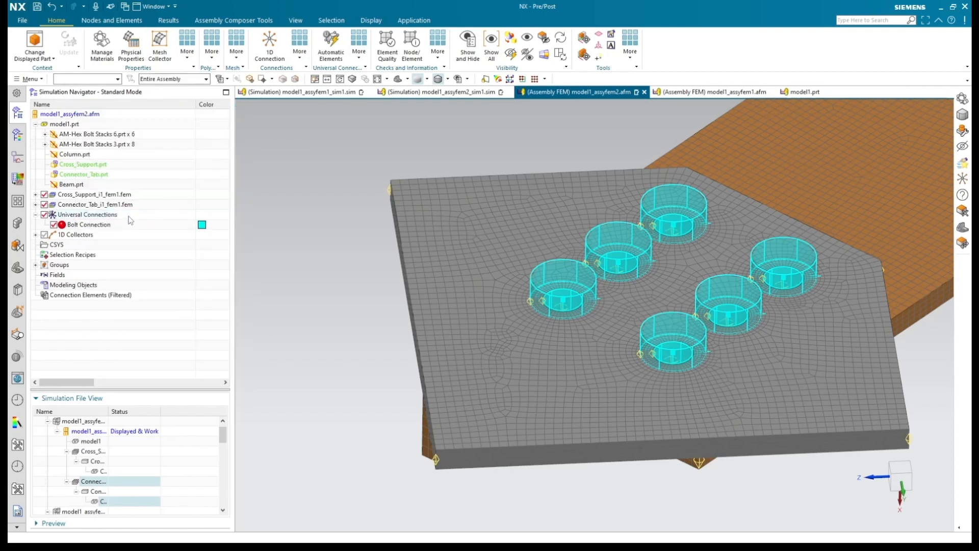
# Step: Show and expand the 1D Collectors, and hide the Bolt Connection's symbols on the model
pyautogui.click(43, 236)
pyautogui.click(35, 235)
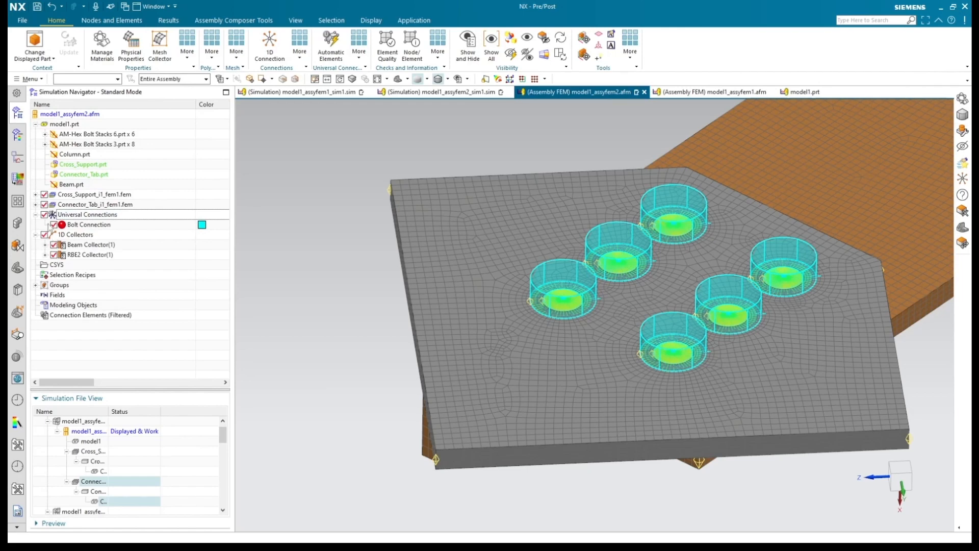
pyautogui.click(54, 225)
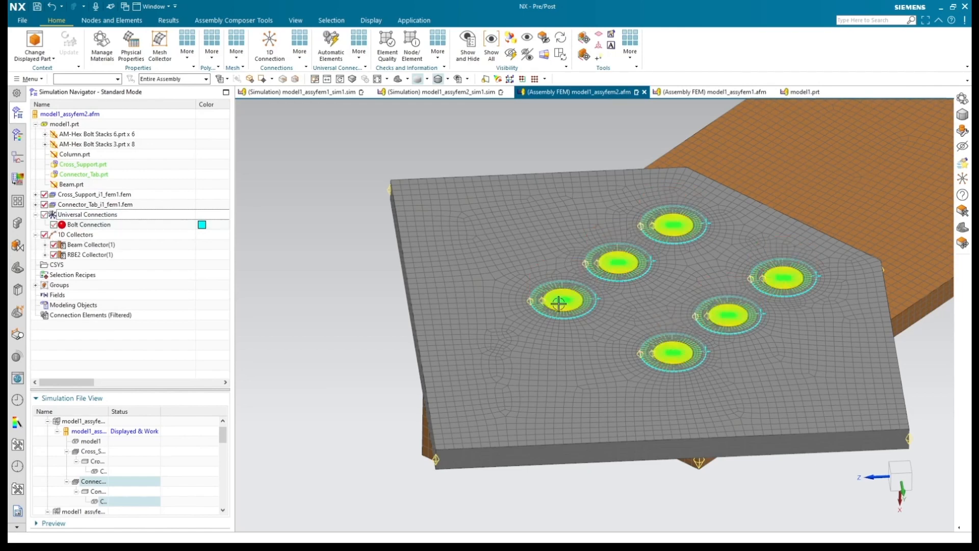
# Step: Examine the bolt element mesh of the Beam Collector in and around the six bolt holes
pyautogui.scroll(3, 558, 303)
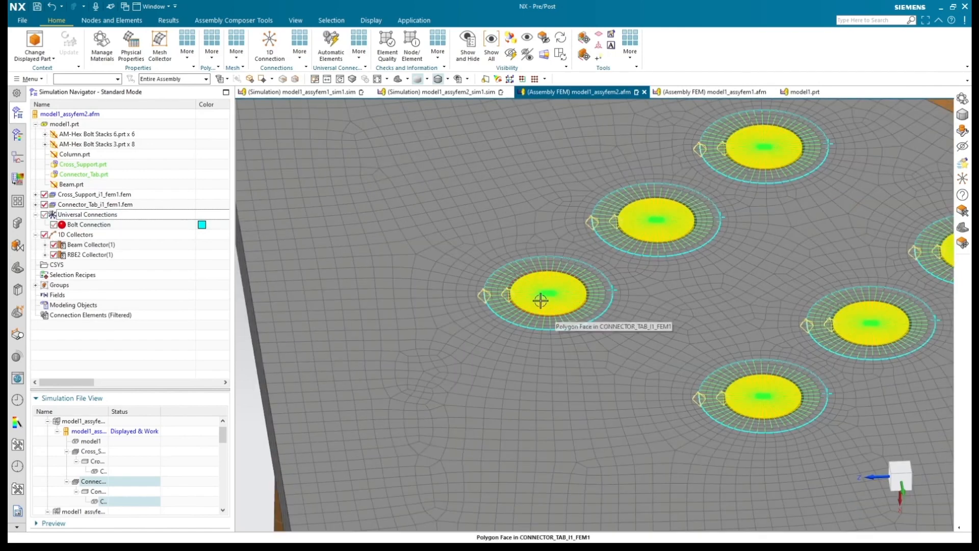
pyautogui.click(45, 245)
pyautogui.click(96, 255)
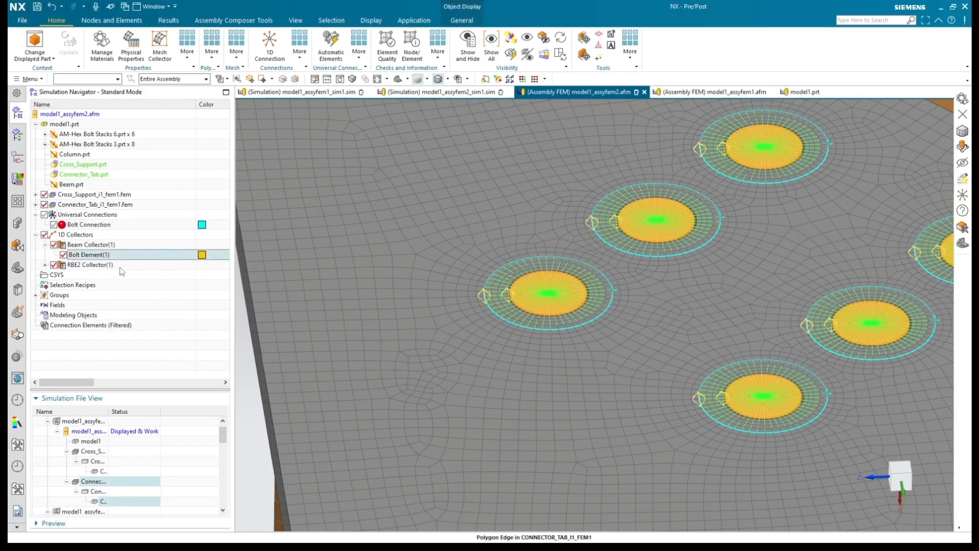
pyautogui.scroll(-3, 536, 326)
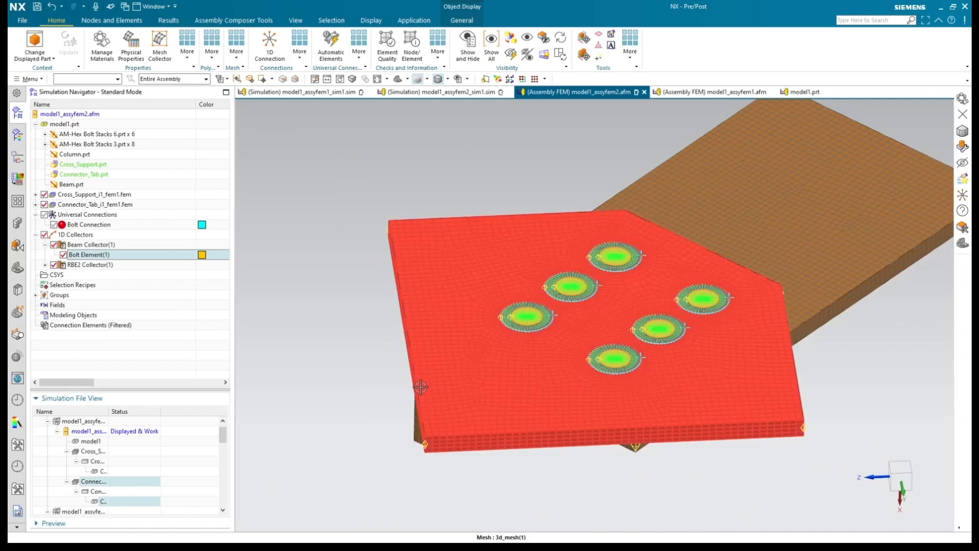
pyautogui.scroll(-1, 418, 389)
pyautogui.click(331, 316)
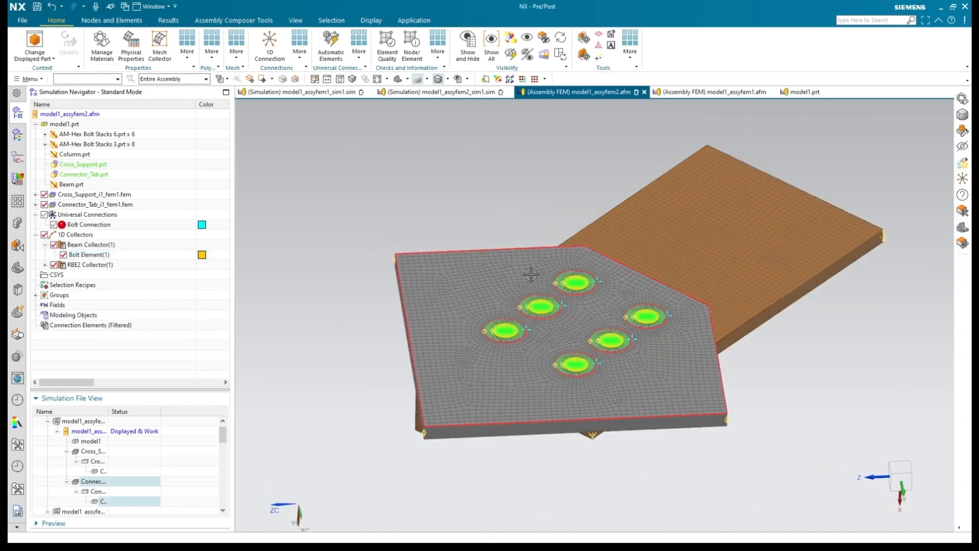
# Step: Switch to the model1_assyfem2_sim1.sim simulation and hide the Universal Connections of its assembly FEM
pyautogui.click(441, 92)
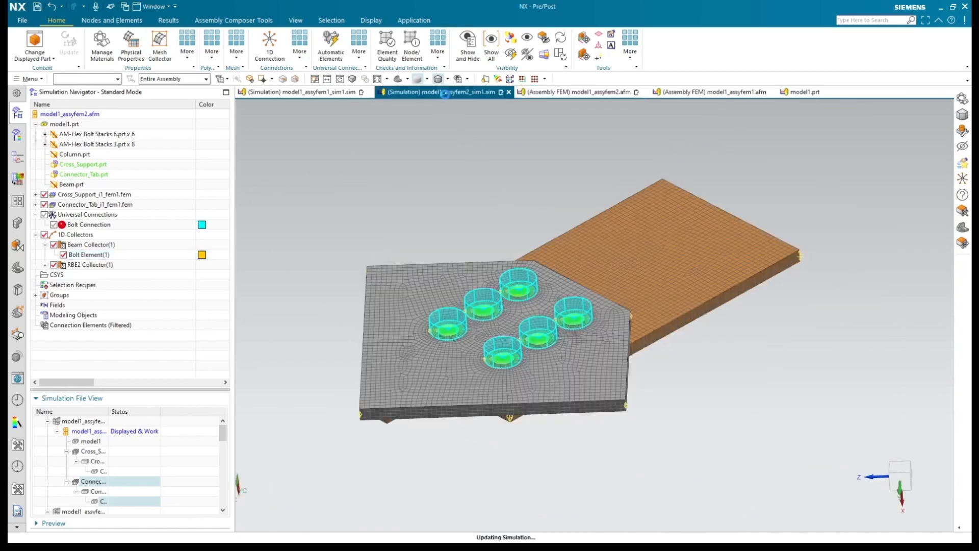
pyautogui.moveTo(431, 195); pyautogui.dragTo(431, 201, button='middle')
pyautogui.scroll(2, 436, 370)
pyautogui.scroll(1, 436, 370)
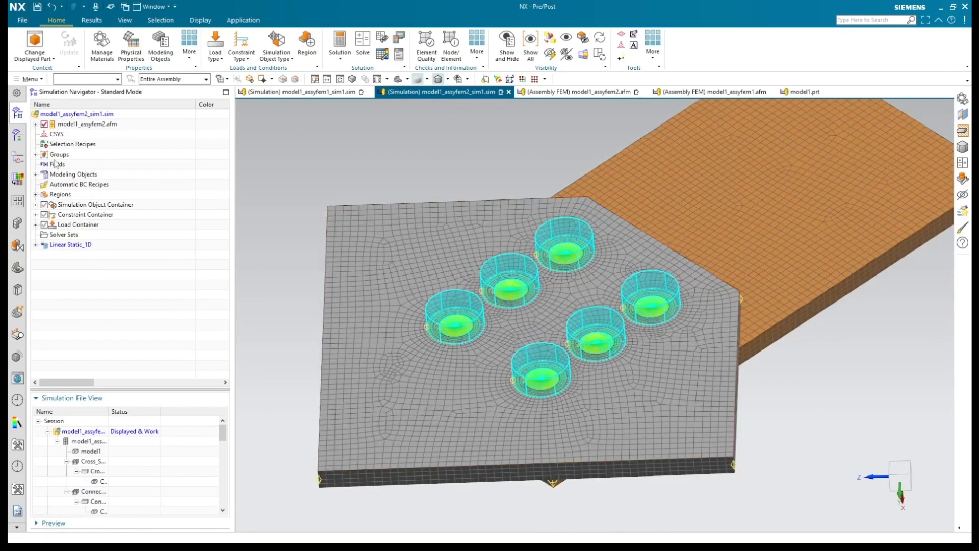
pyautogui.click(35, 124)
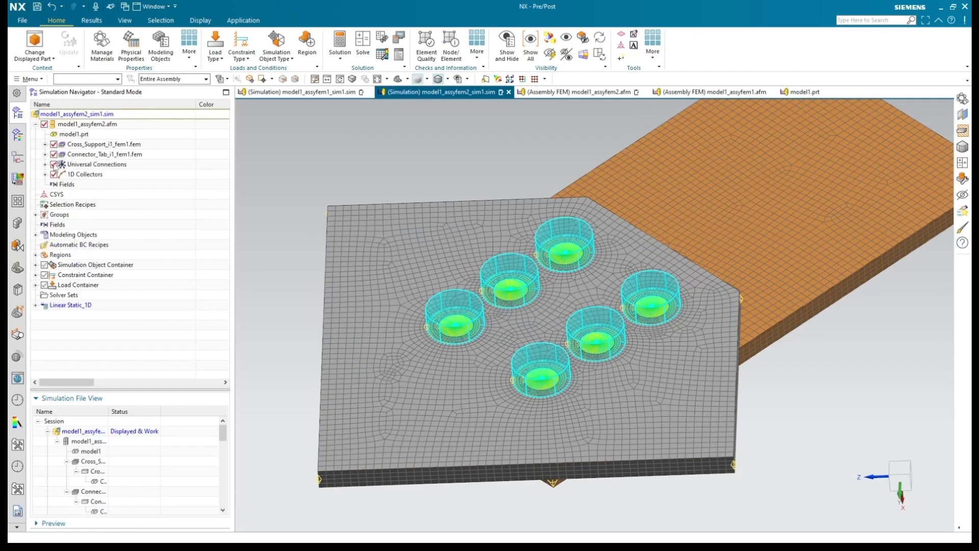
pyautogui.click(54, 164)
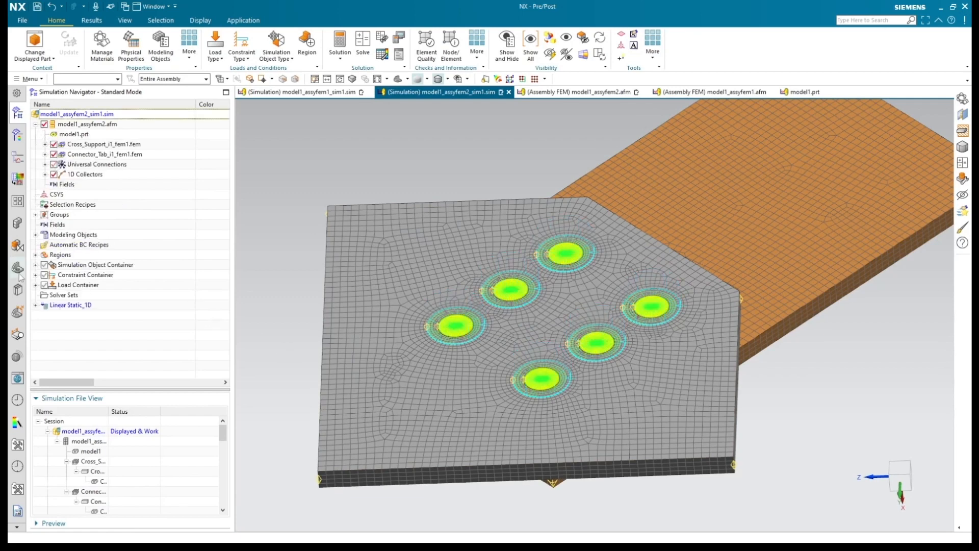
# Step: Review where the two fixed constraints, Fixed(1) and Fixed(2), act on the connector tab and cross support
pyautogui.click(37, 275)
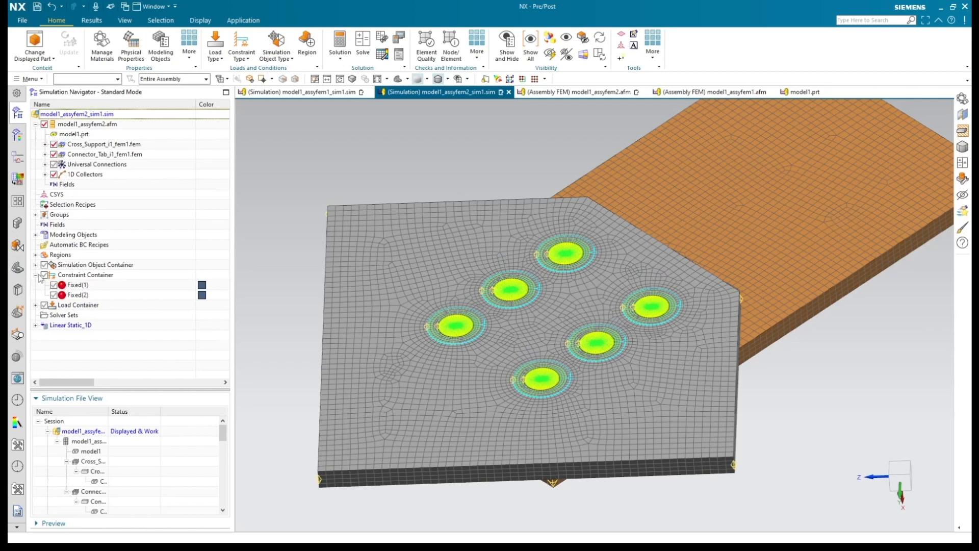
pyautogui.click(74, 285)
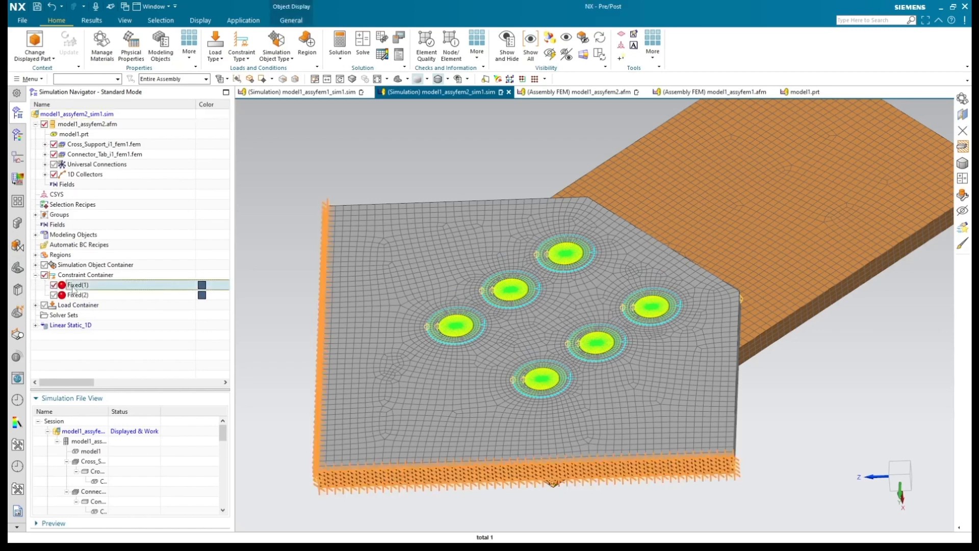
pyautogui.scroll(-2, 401, 439)
pyautogui.moveTo(633, 442); pyautogui.dragTo(558, 437, button='middle')
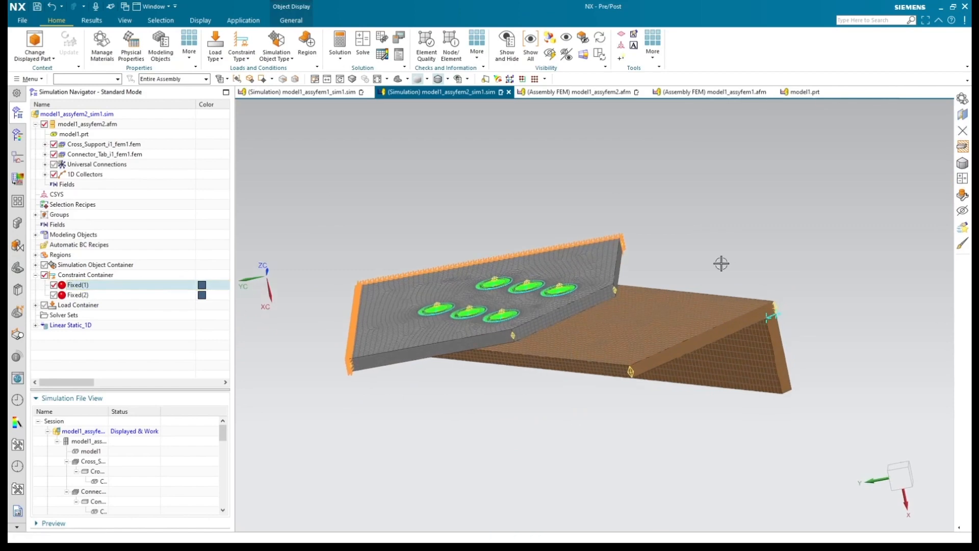
pyautogui.click(627, 376)
pyautogui.moveTo(358, 437); pyautogui.dragTo(388, 436, button='middle')
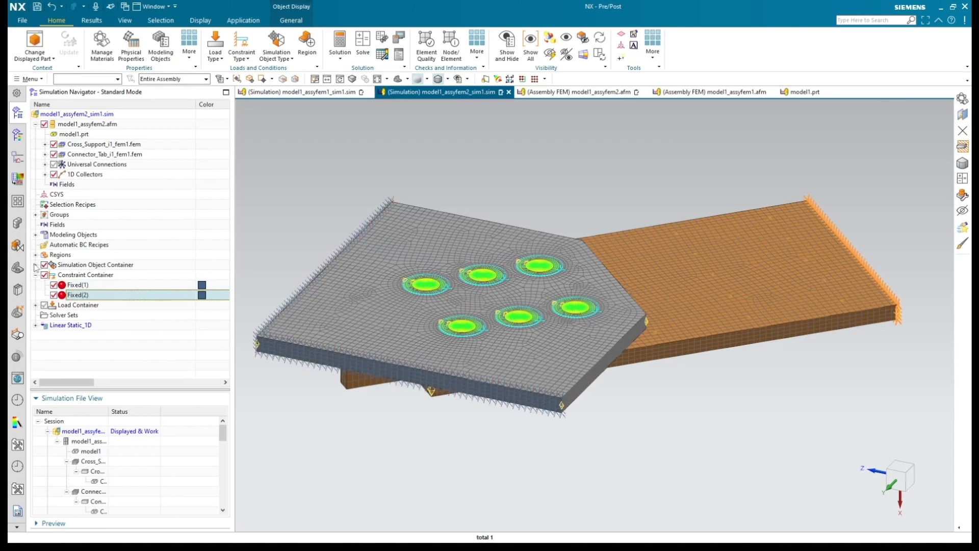
# Step: Review the faces covered by the Face Contact(1) simulation object between the two plates
pyautogui.click(35, 265)
pyautogui.click(73, 276)
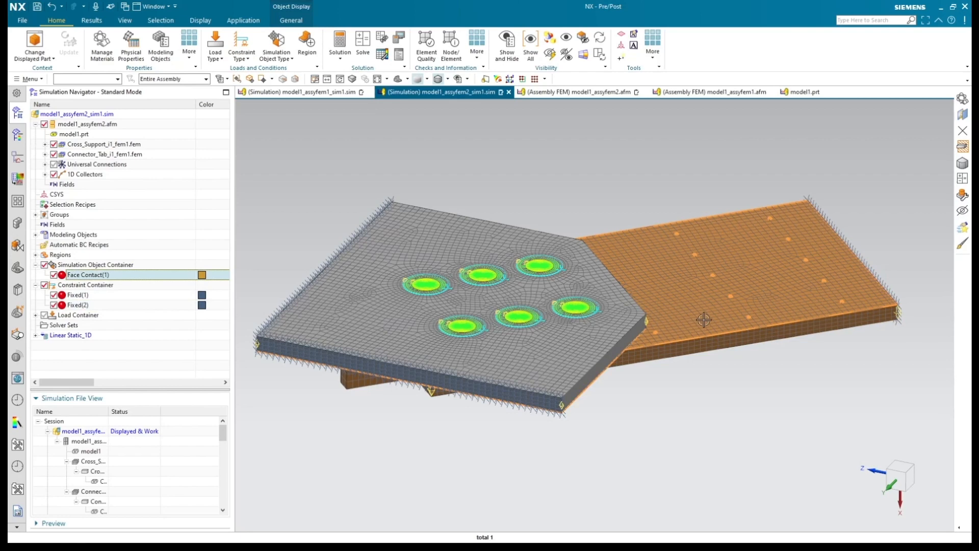
pyautogui.moveTo(670, 402); pyautogui.dragTo(455, 427, button='middle')
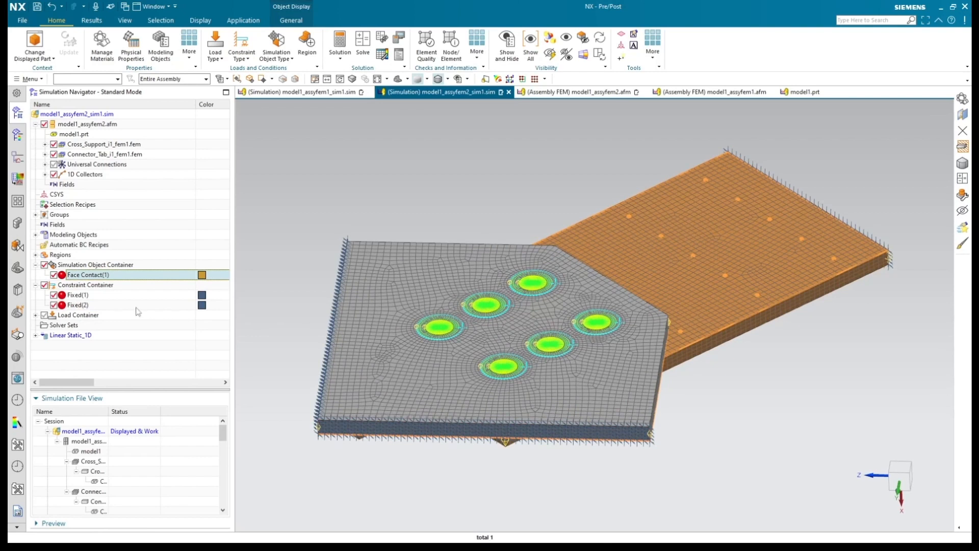
# Step: Add a Bolt Pre-Load of type Force or Displacement on 1D Elements to the bolt beam mesh, with a force of 10 kN
pyautogui.click(35, 315)
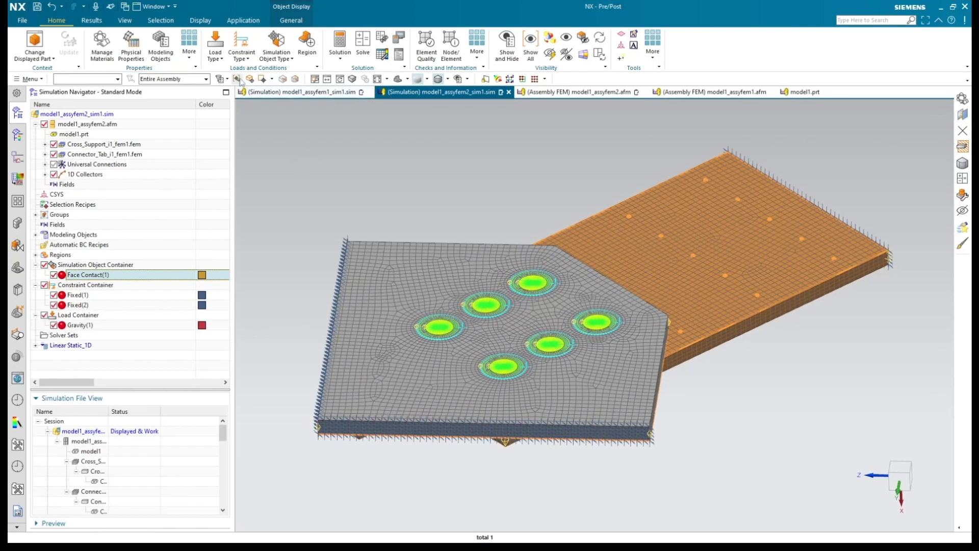
pyautogui.click(217, 59)
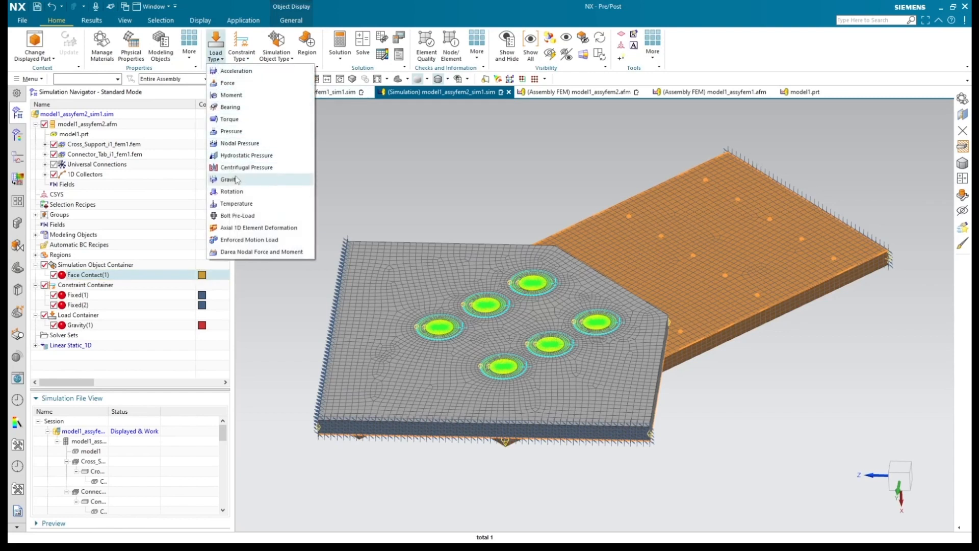
pyautogui.click(237, 216)
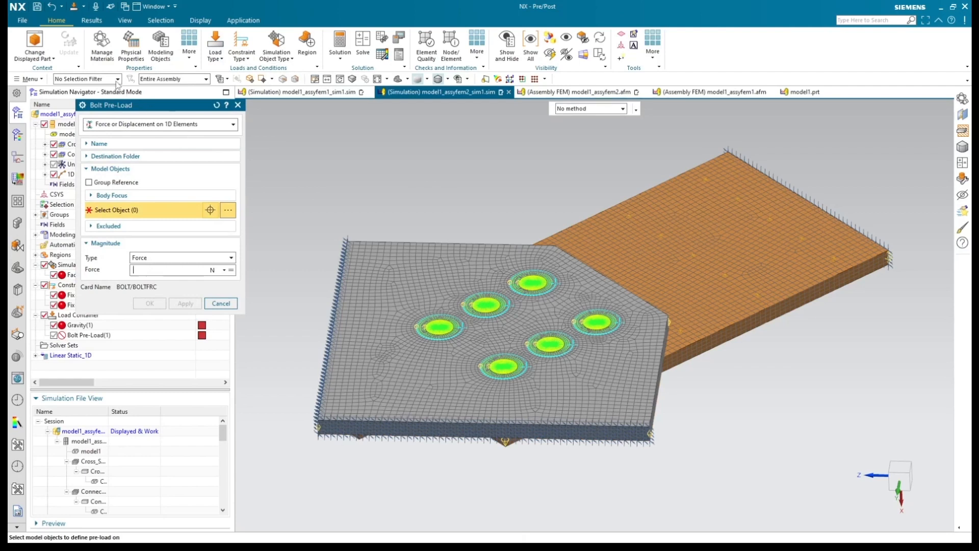
pyautogui.scroll(3, 395, 350)
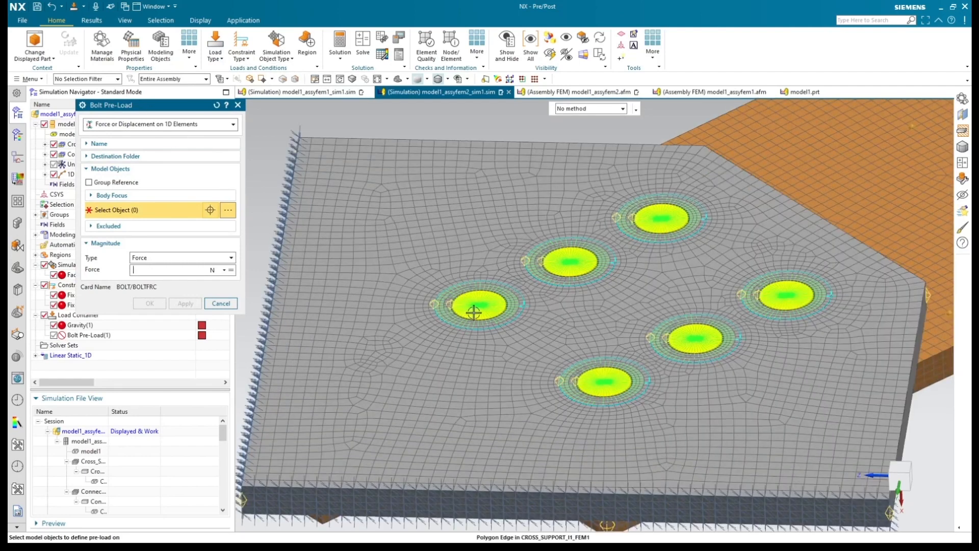
pyautogui.click(478, 306)
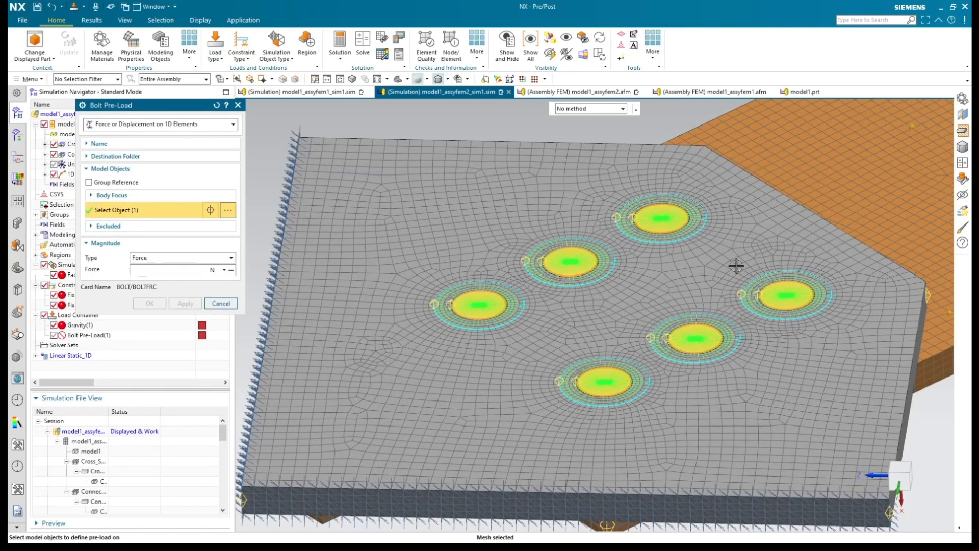
pyautogui.write('10')
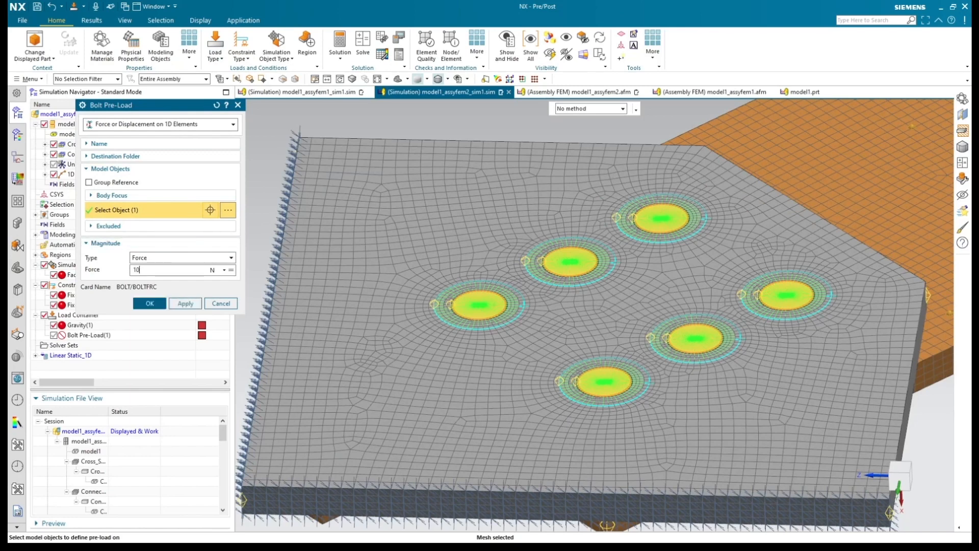
pyautogui.click(224, 269)
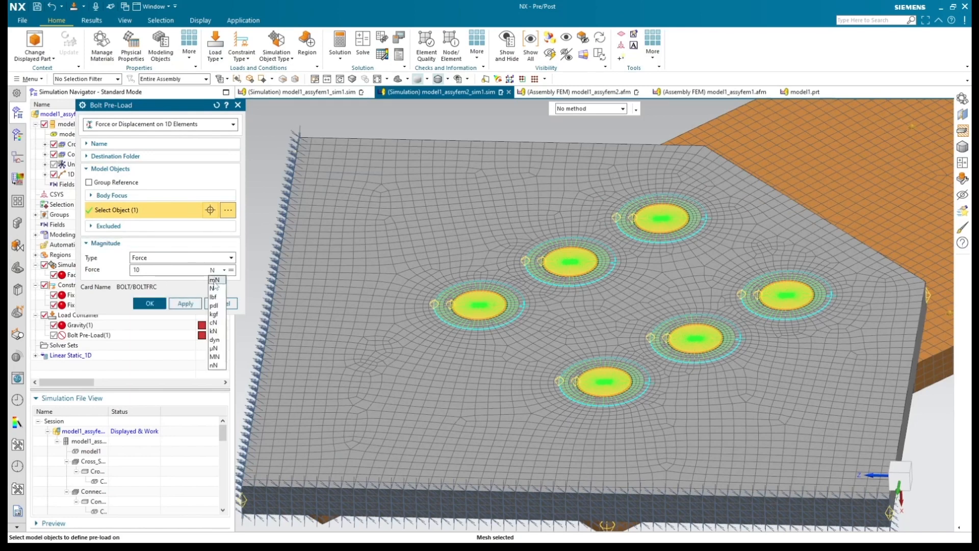
pyautogui.click(206, 334)
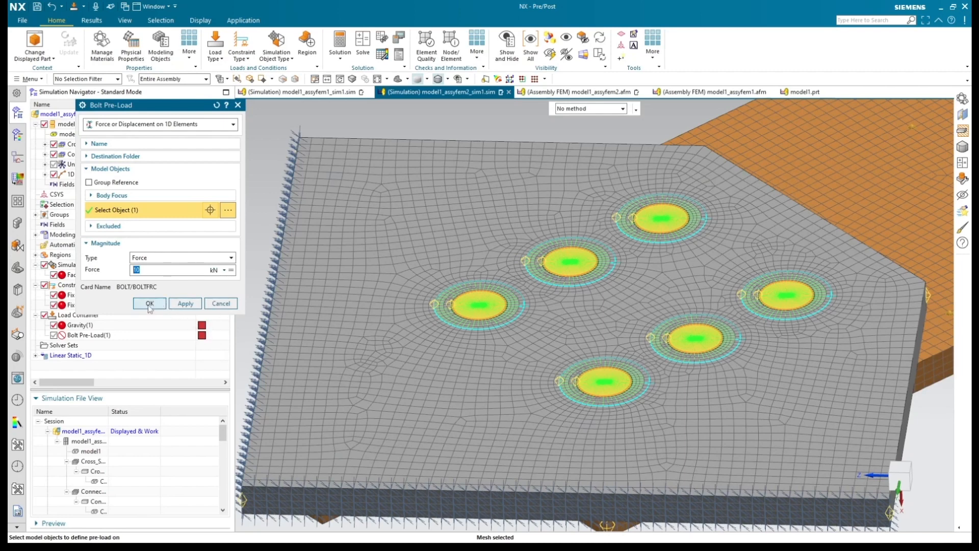
pyautogui.click(149, 304)
# Step: Temporarily hide the Cross_Support and Connector_Tab FEMs, inspect the bolt pre-load on the bolt elements, and show both FEMs again
pyautogui.scroll(-3, 527, 316)
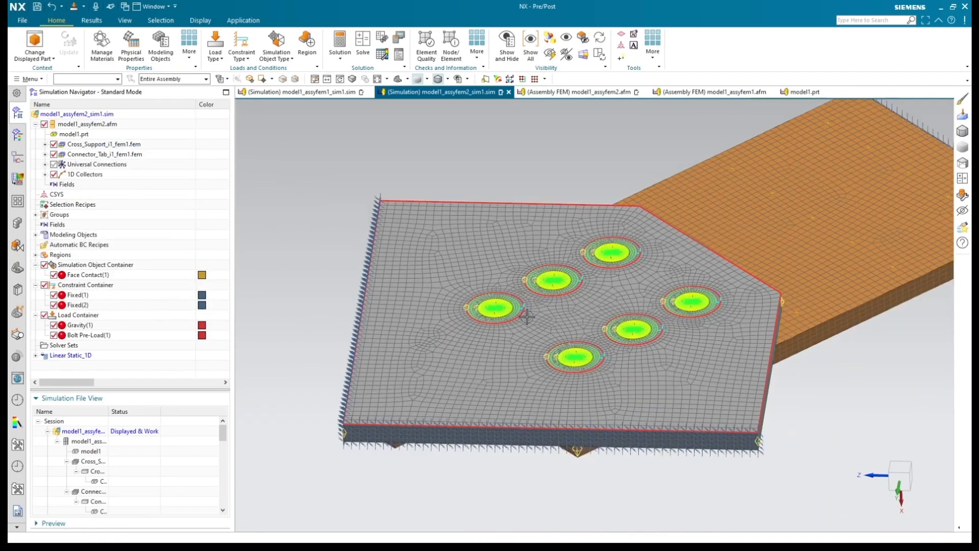
pyautogui.scroll(-2, 526, 316)
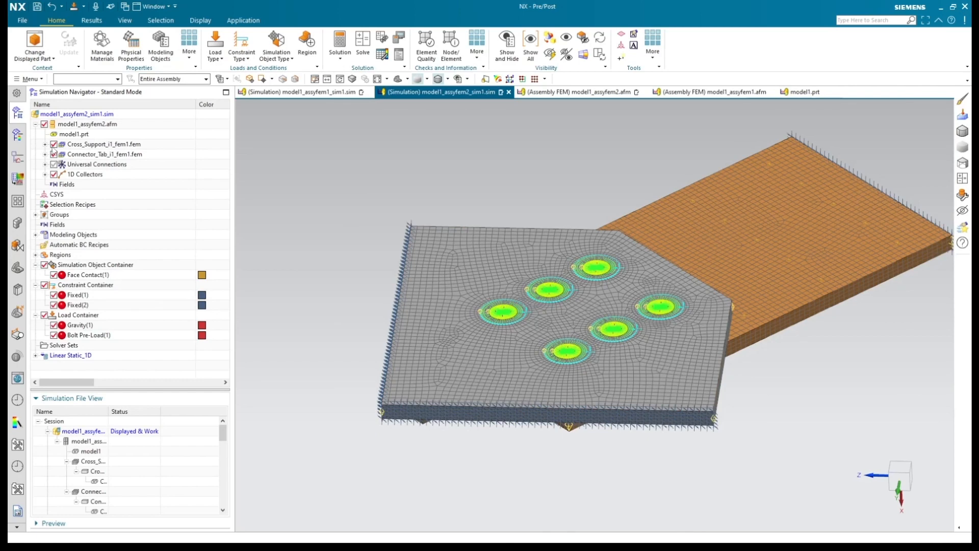
pyautogui.click(53, 144)
pyautogui.click(54, 154)
pyautogui.scroll(3, 442, 328)
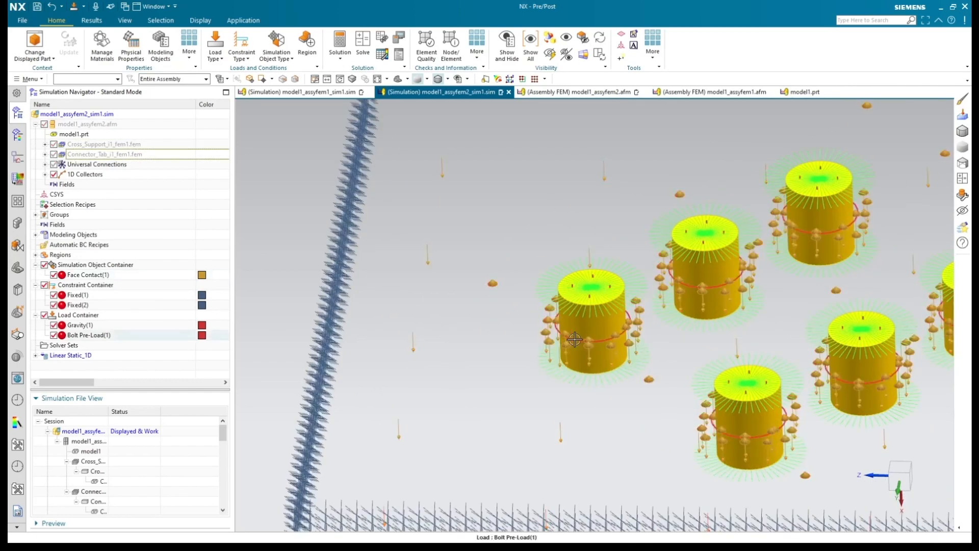
pyautogui.click(576, 351)
pyautogui.scroll(-2, 533, 353)
pyautogui.scroll(-1, 536, 354)
pyautogui.press('Escape')
pyautogui.click(54, 154)
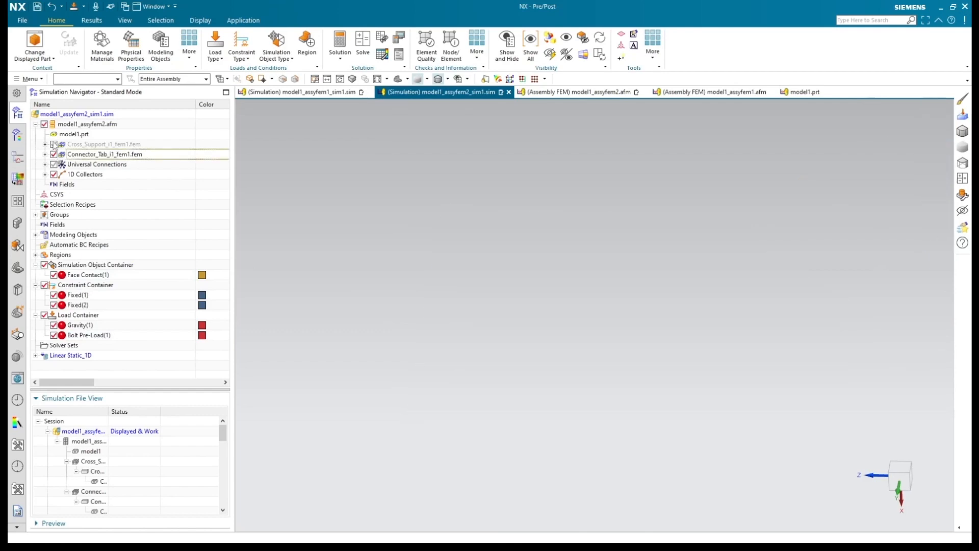
pyautogui.click(53, 145)
# Step: Open the Linear Static_1D structural results and plot the nodal displacement magnitude
pyautogui.click(35, 356)
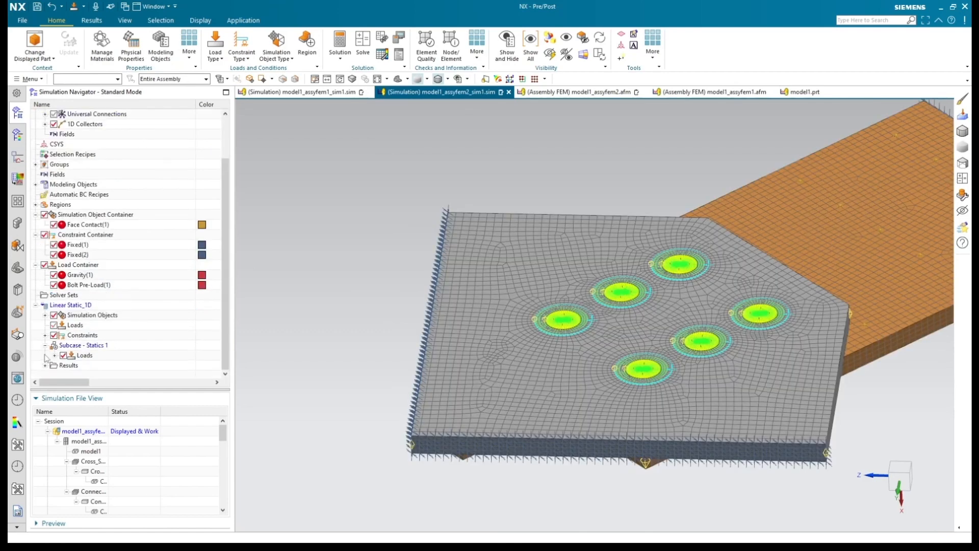
pyautogui.doubleClick(82, 366)
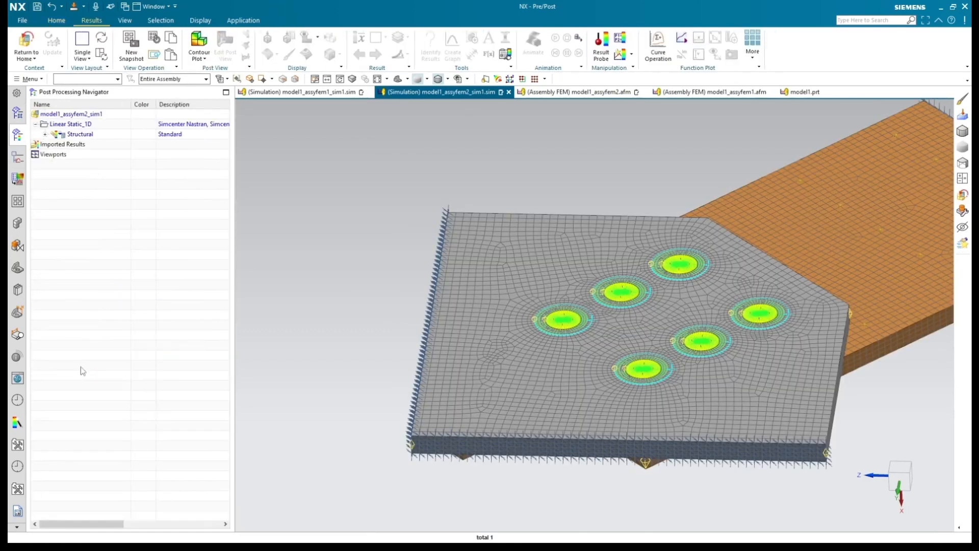
pyautogui.click(45, 134)
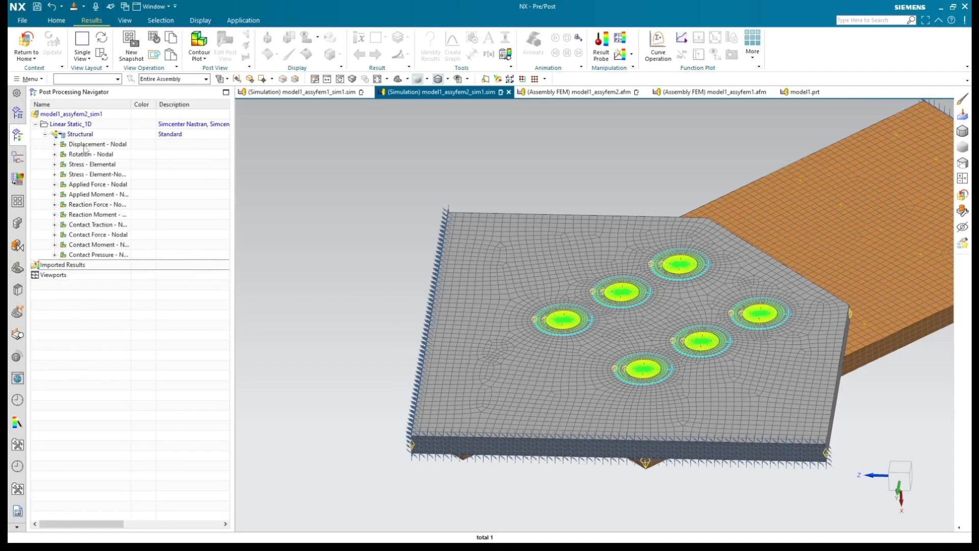
pyautogui.doubleClick(89, 144)
pyautogui.scroll(-3, 356, 262)
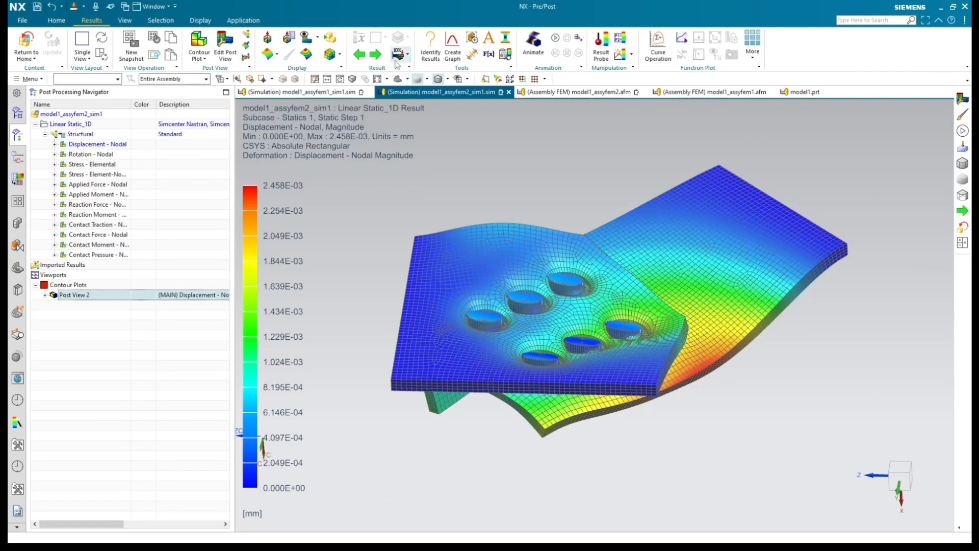
# Step: Set the deformation scale of the displacement plot to 2 % Model and list the contents of Post View 2
pyautogui.click(246, 56)
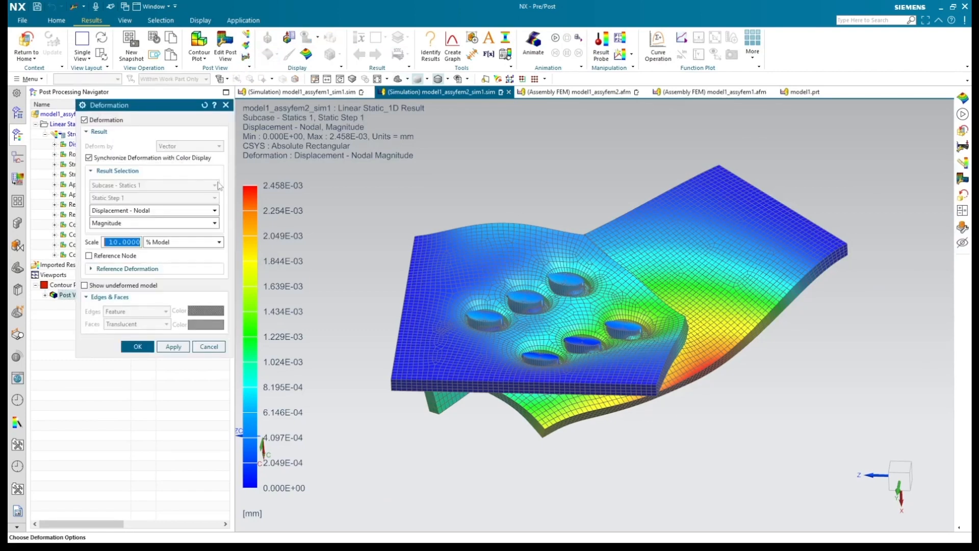
pyautogui.write('2')
pyautogui.click(138, 347)
pyautogui.click(45, 295)
pyautogui.click(63, 305)
pyautogui.click(64, 305)
pyautogui.scroll(1, 435, 313)
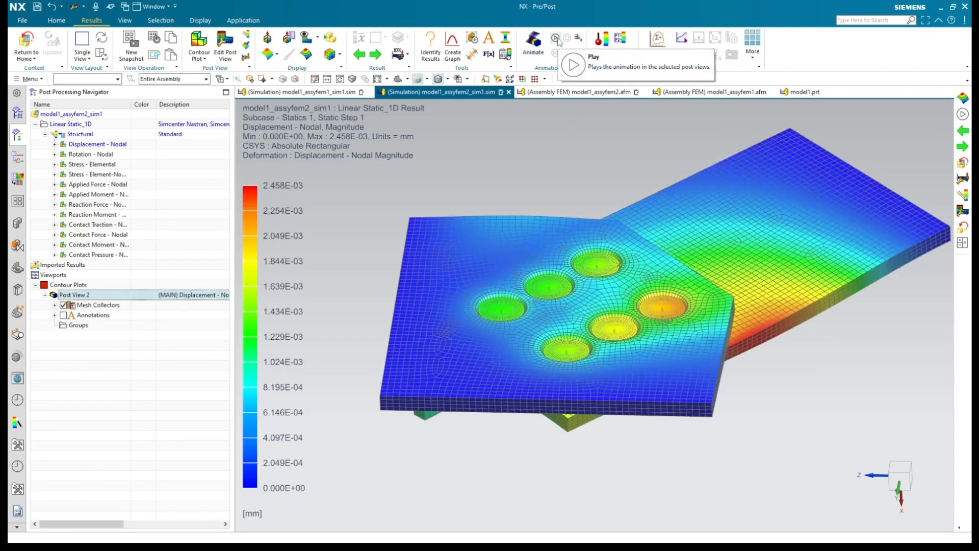
# Step: Set the color bar legend's number format to Fixed Point with 4 decimal places, keeping the Structural spectrum
pyautogui.rightClick(255, 210)
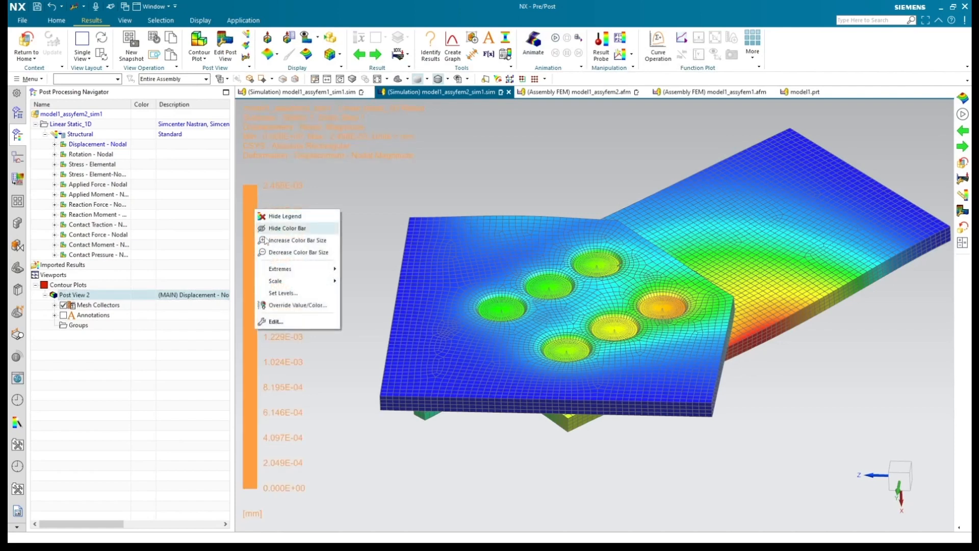
pyautogui.click(275, 322)
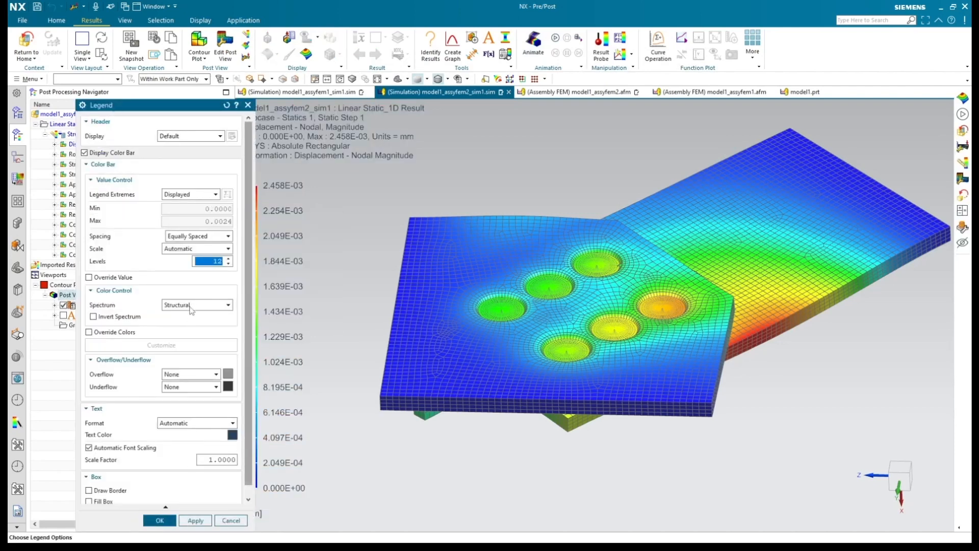
pyautogui.click(191, 306)
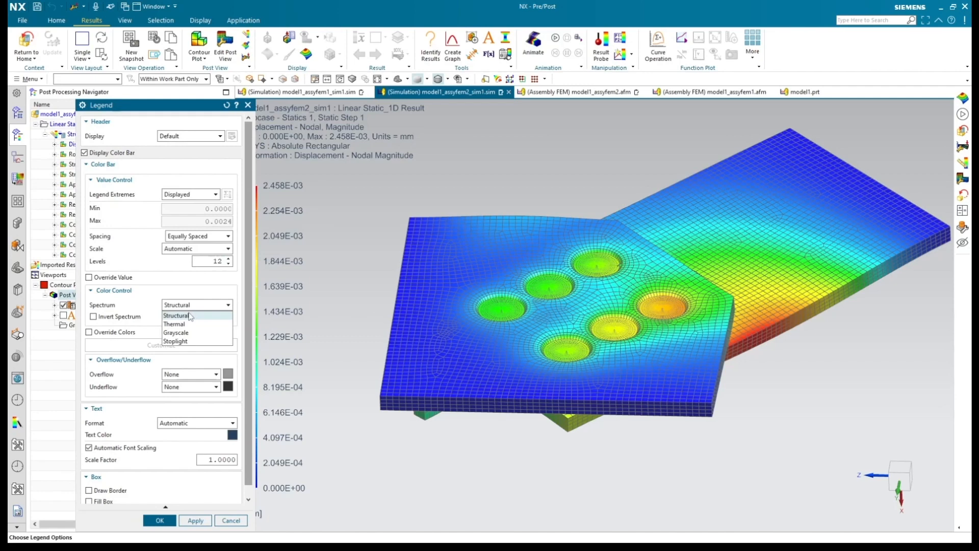
pyautogui.click(189, 316)
pyautogui.click(193, 422)
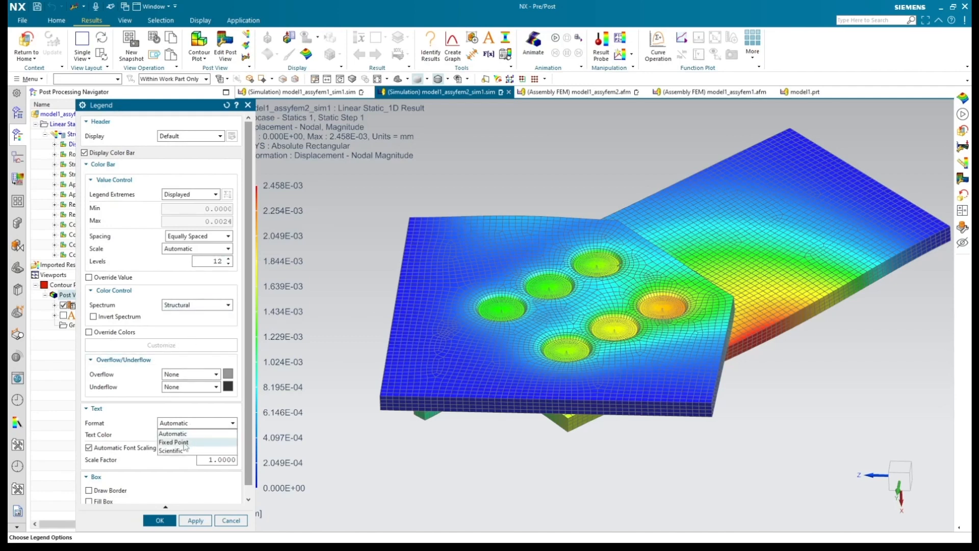
pyautogui.click(191, 437)
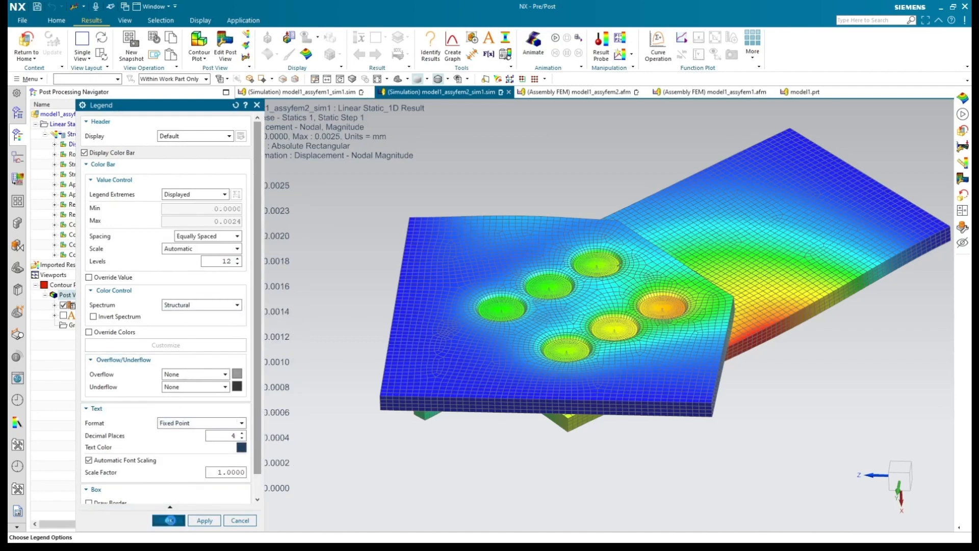
pyautogui.click(168, 521)
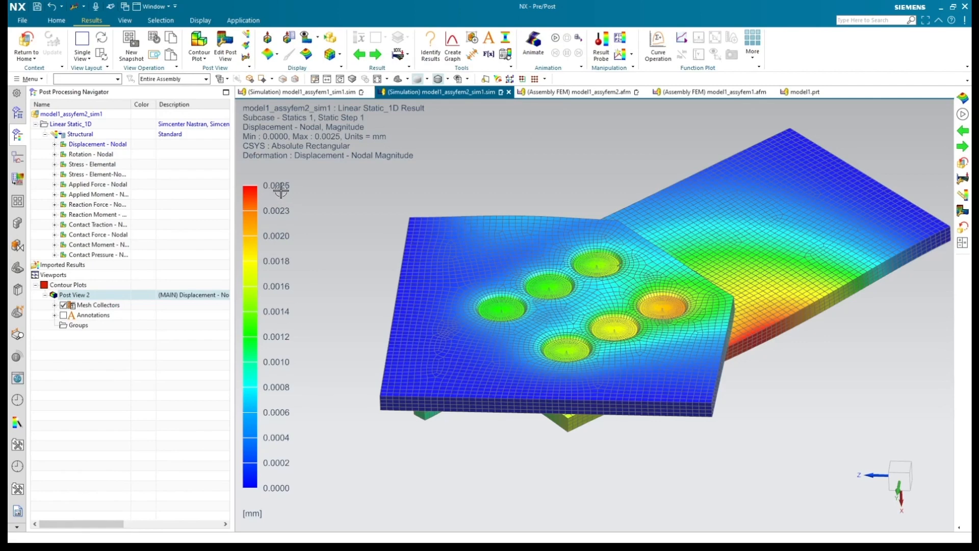
# Step: Examine the displacement around the bolt holes, and play and stop the deformation animation while viewing the plates edge-on and from an angle
pyautogui.scroll(3, 618, 340)
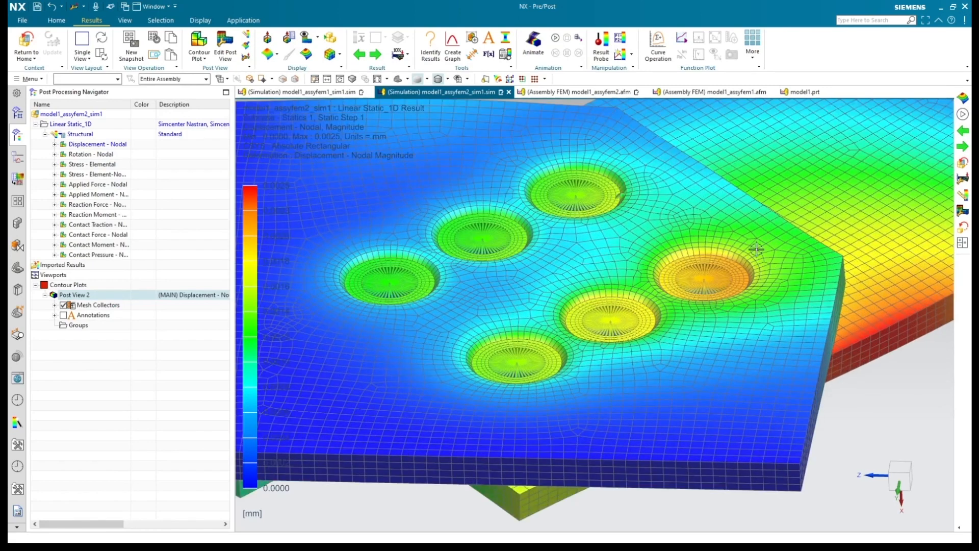
pyautogui.scroll(-2, 589, 398)
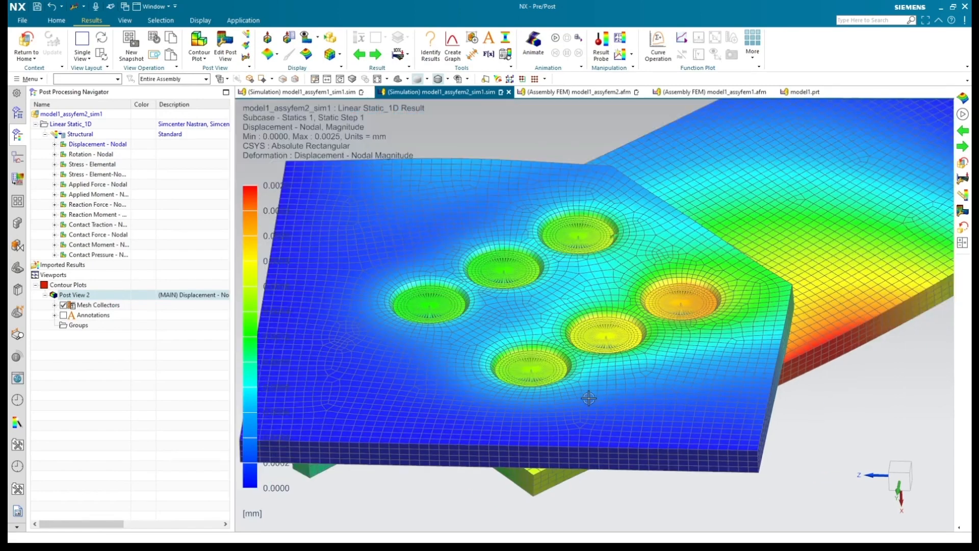
pyautogui.scroll(-1, 590, 397)
pyautogui.moveTo(586, 402)
pyautogui.mouseDown(button='middle')
pyautogui.moveTo(570, 326)
pyautogui.moveTo(578, 404)
pyautogui.mouseUp(button='middle')
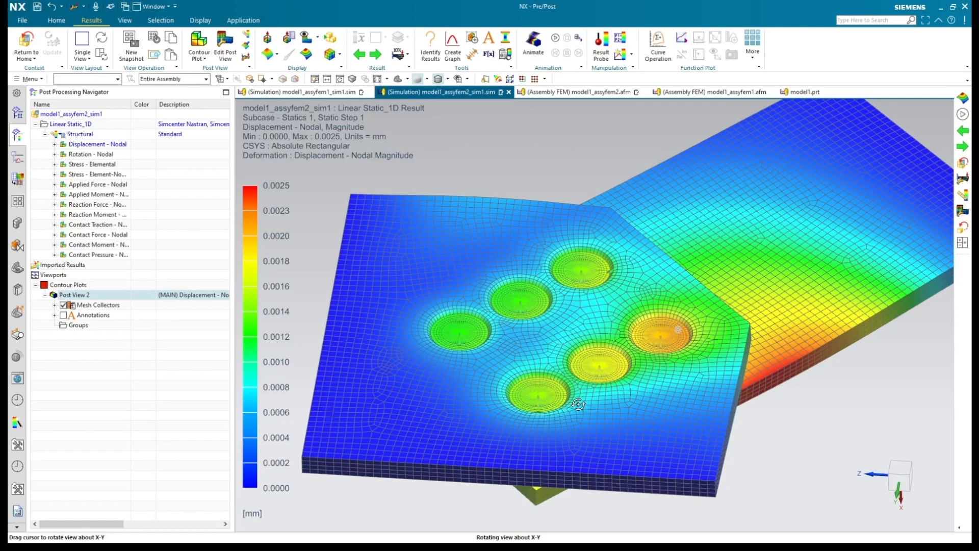
pyautogui.scroll(-2, 467, 385)
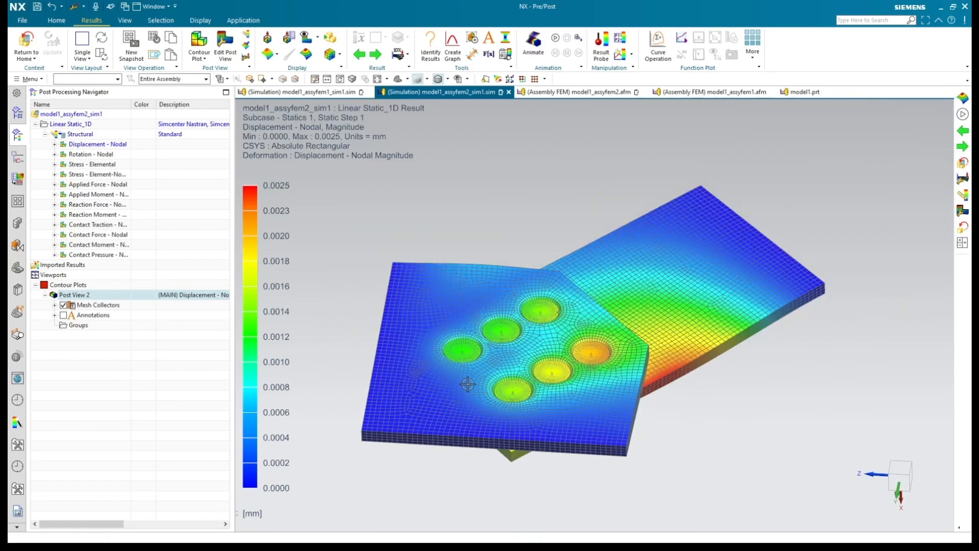
pyautogui.click(902, 477)
pyautogui.click(556, 38)
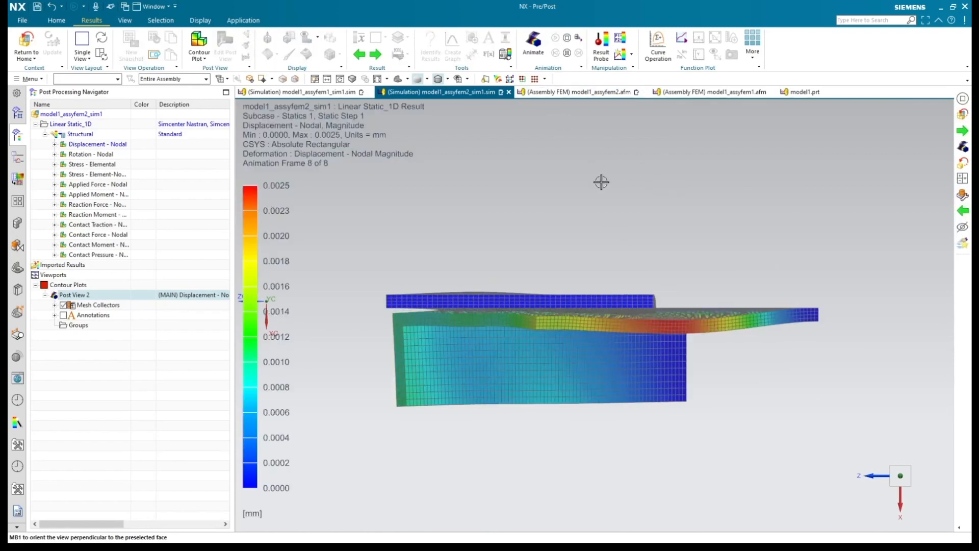
pyautogui.moveTo(601, 182); pyautogui.dragTo(603, 201, button='middle')
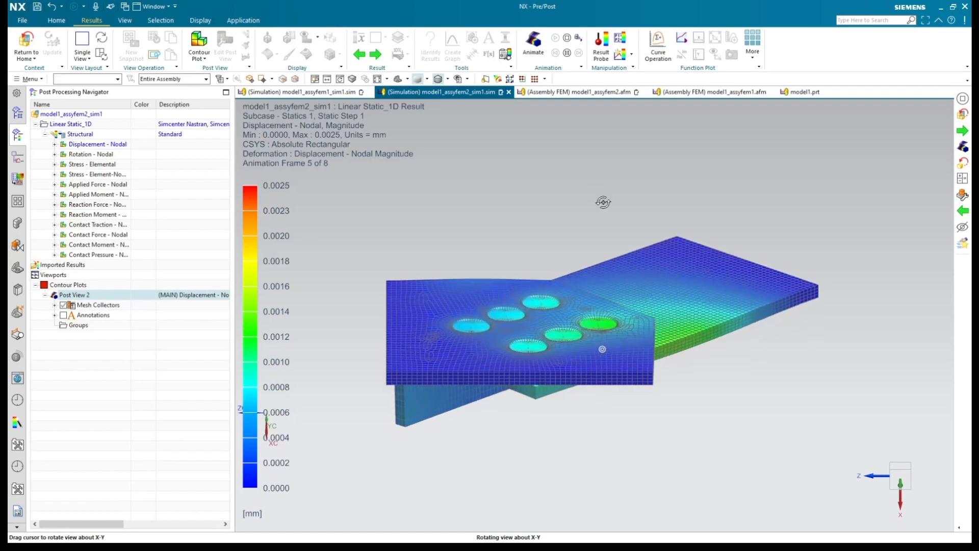
pyautogui.click(566, 38)
pyautogui.moveTo(386, 252); pyautogui.dragTo(386, 262, button='middle')
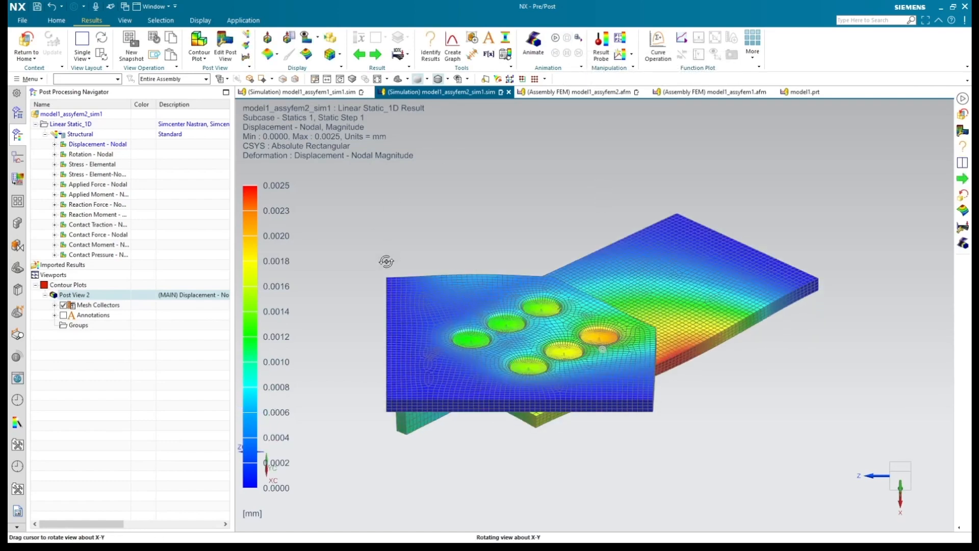
# Step: Plot the element-nodal von Mises stress and examine it around the bolt holes from both sides of the plates
pyautogui.doubleClick(81, 176)
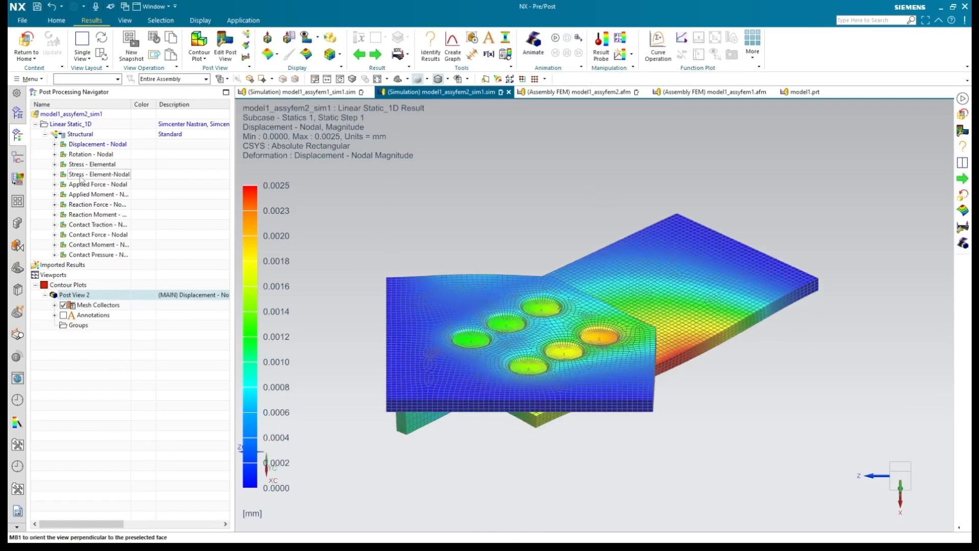
pyautogui.moveTo(474, 376)
pyautogui.mouseDown(button='middle')
pyautogui.moveTo(465, 405)
pyautogui.moveTo(480, 398)
pyautogui.moveTo(465, 393)
pyautogui.mouseUp(button='middle')
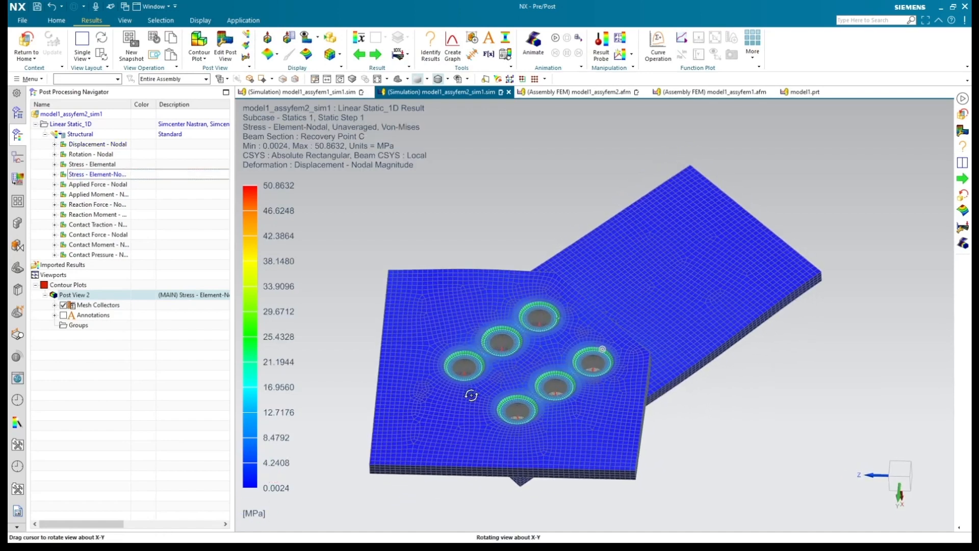
pyautogui.scroll(5, 464, 413)
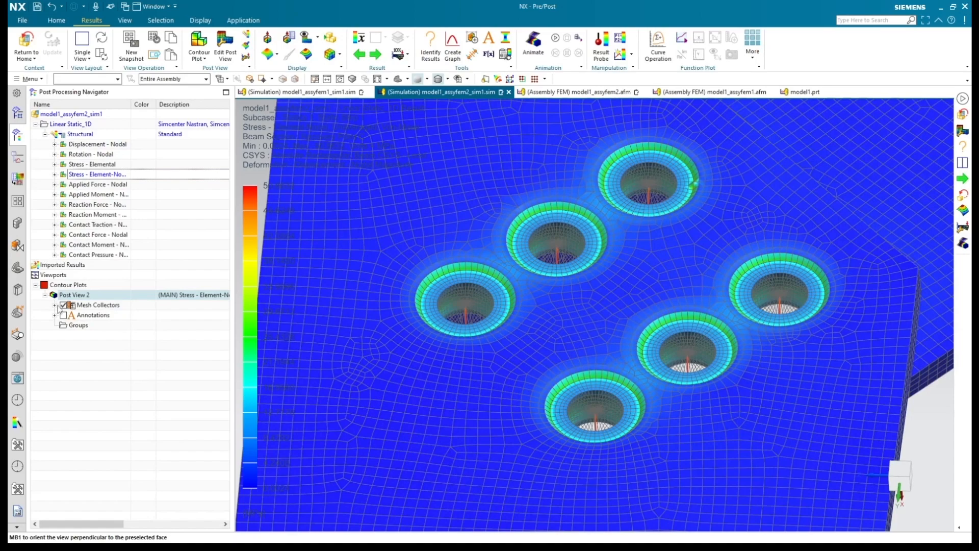
pyautogui.moveTo(571, 403); pyautogui.dragTo(531, 325, button='middle')
pyautogui.scroll(-2, 533, 439)
pyautogui.scroll(4, 523, 320)
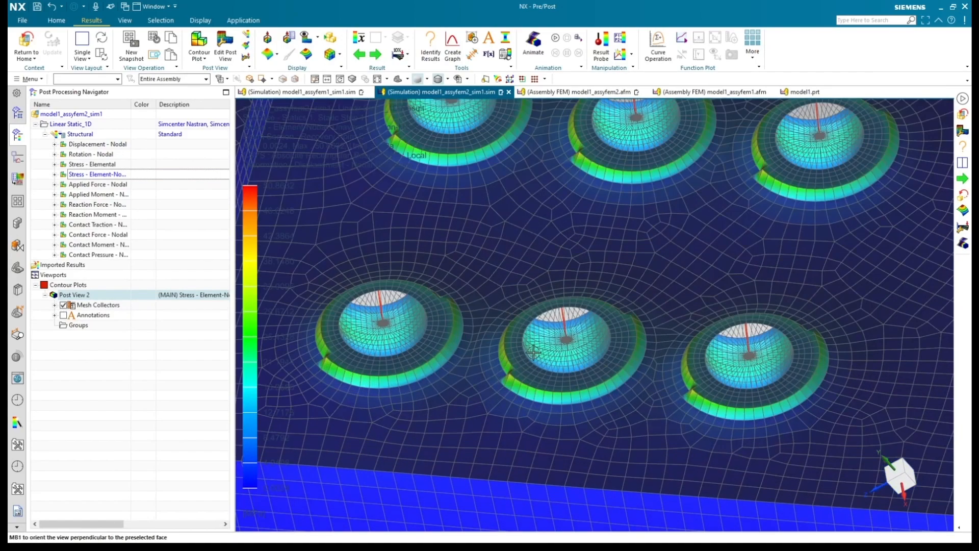
pyautogui.scroll(-3, 534, 406)
pyautogui.moveTo(534, 407); pyautogui.dragTo(543, 429, button='middle')
pyautogui.scroll(1, 550, 481)
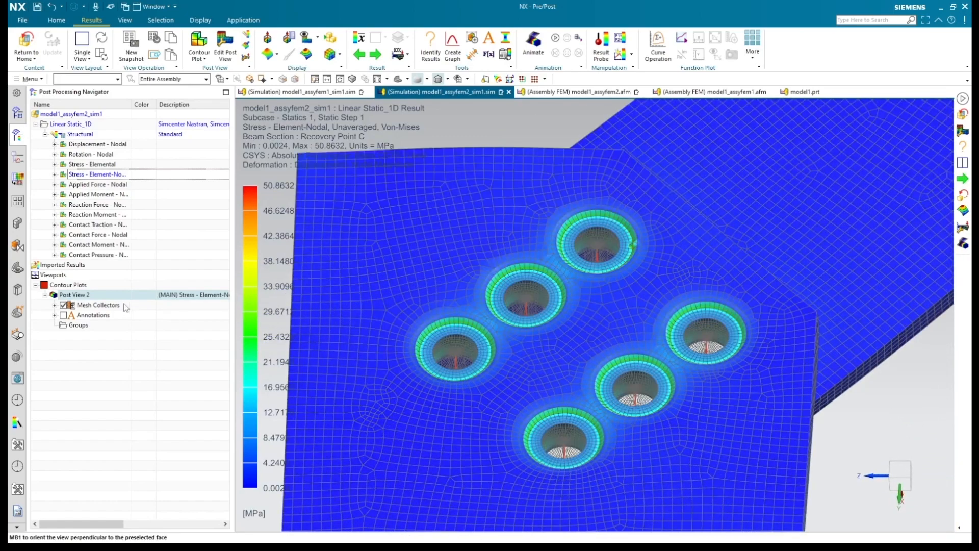
# Step: Hide the plate meshes and the rigid elements in the post view to inspect the stress on the bolt beam elements alone
pyautogui.click(55, 305)
pyautogui.click(73, 314)
pyautogui.moveTo(465, 380); pyautogui.dragTo(461, 339, button='middle')
pyautogui.scroll(3, 460, 320)
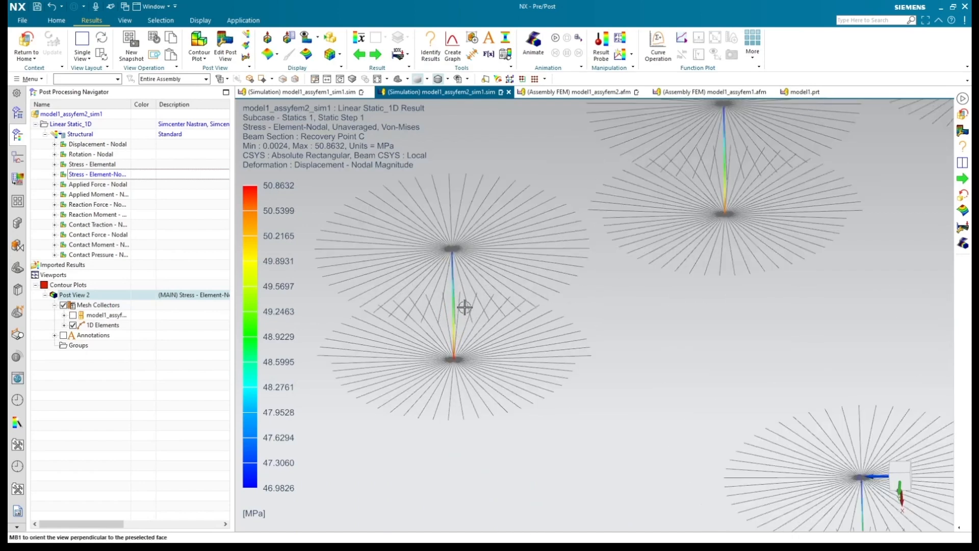
pyautogui.click(65, 325)
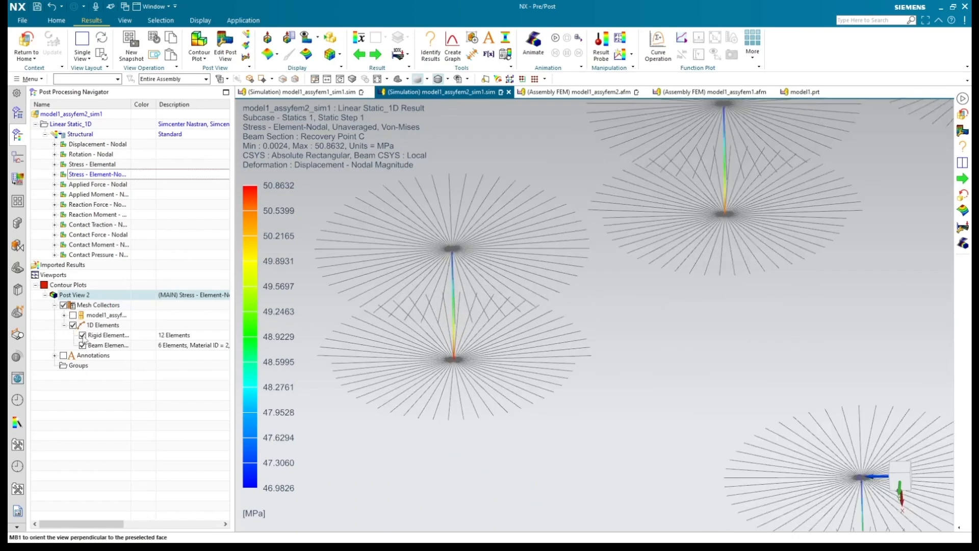
pyautogui.click(82, 335)
pyautogui.scroll(-3, 449, 339)
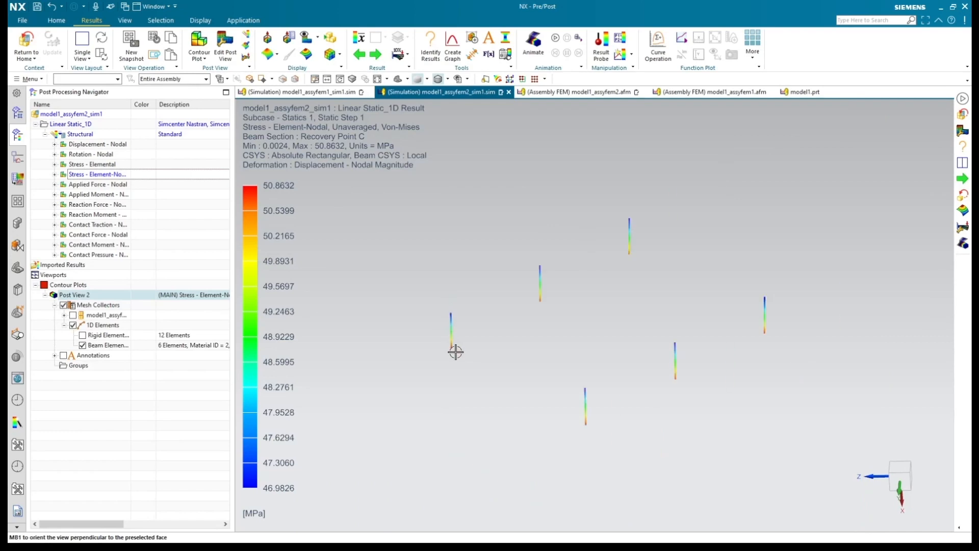
# Step: Show the plate meshes and the rigid elements again and view the stress on the whole assembly
pyautogui.click(73, 315)
pyautogui.click(83, 335)
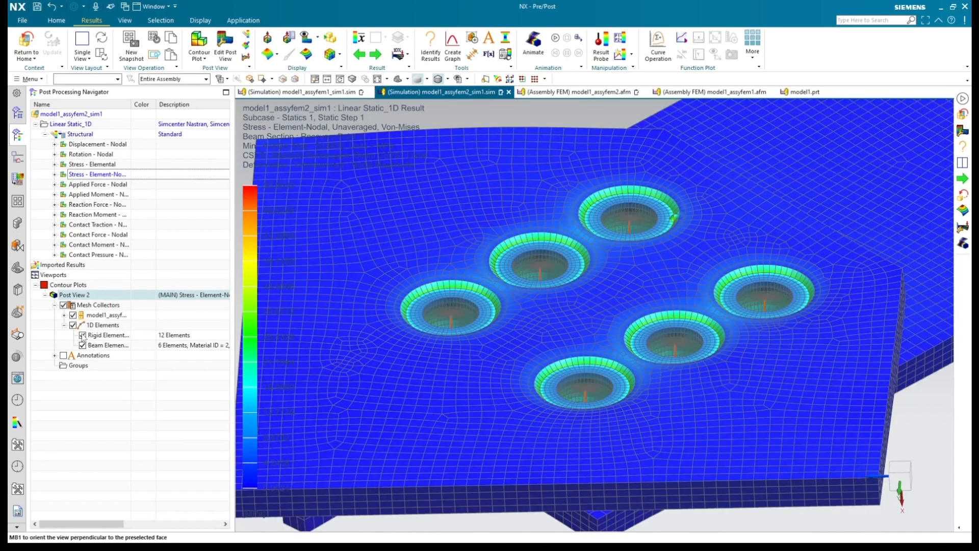
pyautogui.scroll(-4, 503, 413)
pyautogui.scroll(1, 545, 472)
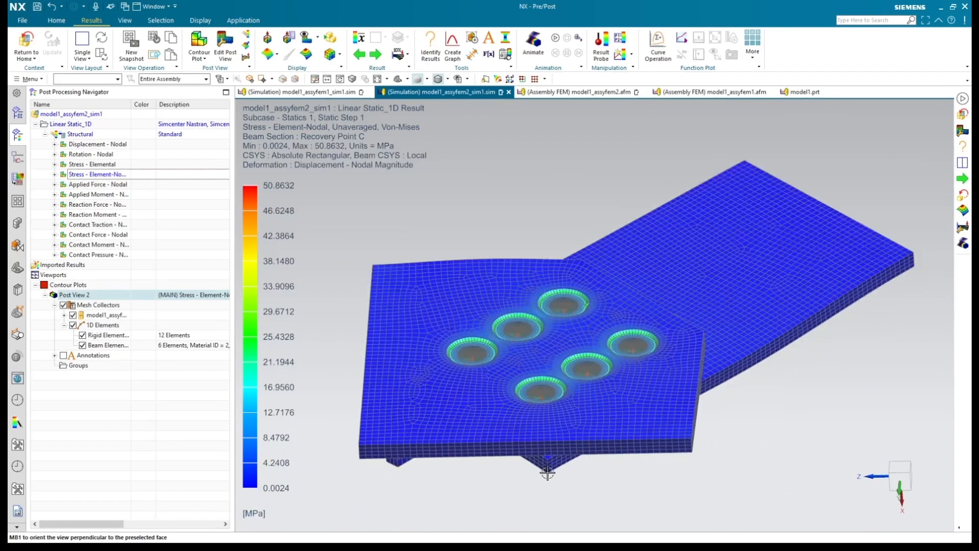